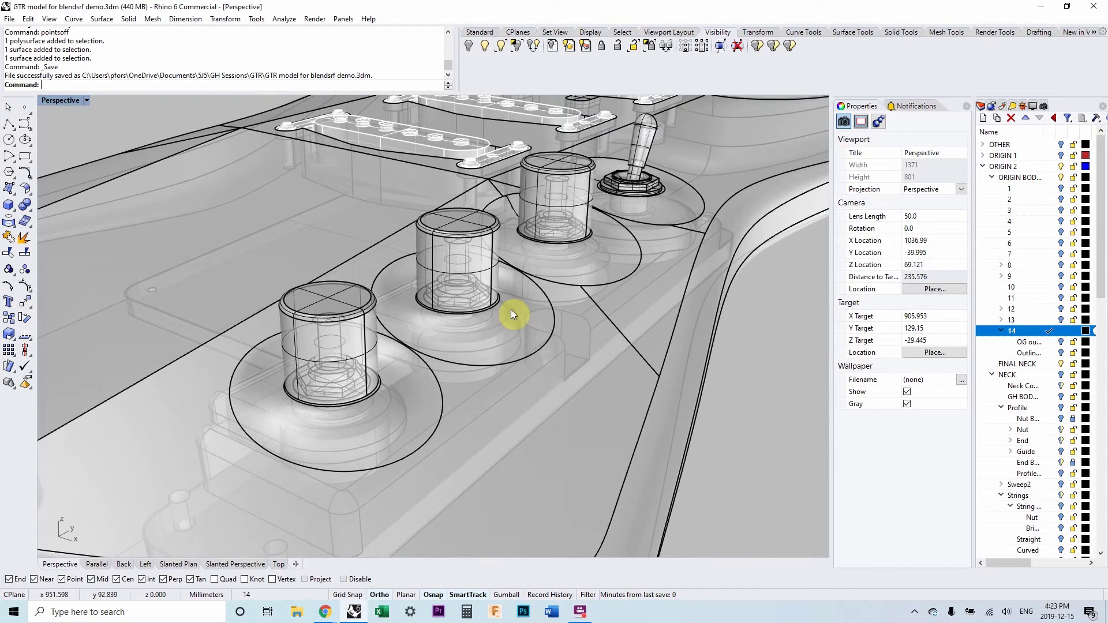
- Examine the recess surfaces around the control knobs and the guitar's top surface, selecting them to see their extents
{"action": "right_click_drag", "start_coordinate": [511, 310], "coordinate": [441, 275]}
{"action": "scroll", "coordinate": [452, 304], "scroll_direction": "up", "scroll_amount": 2}
{"action": "scroll", "coordinate": [452, 296], "scroll_direction": "up", "scroll_amount": 2}
{"action": "scroll", "coordinate": [493, 287], "scroll_direction": "down", "scroll_amount": 3}
{"action": "left_click", "coordinate": [597, 285]}
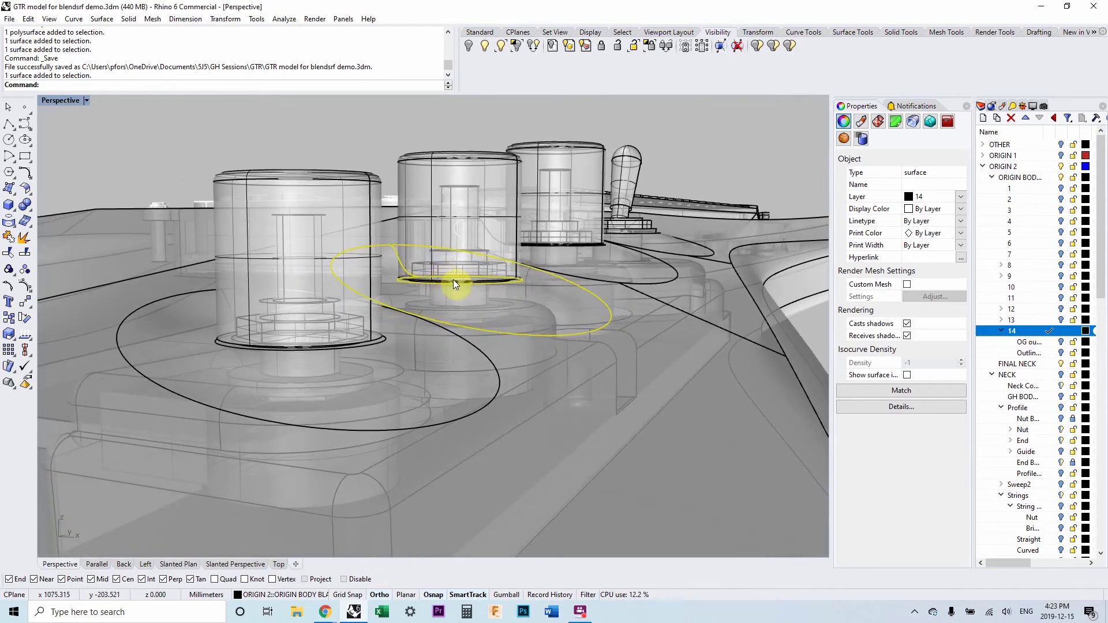
{"action": "right_click_drag", "start_coordinate": [525, 301], "coordinate": [619, 391]}
{"action": "left_click", "coordinate": [619, 390]}
{"action": "right_click_drag", "start_coordinate": [594, 338], "coordinate": [594, 289]}
{"action": "left_click", "coordinate": [727, 285]}
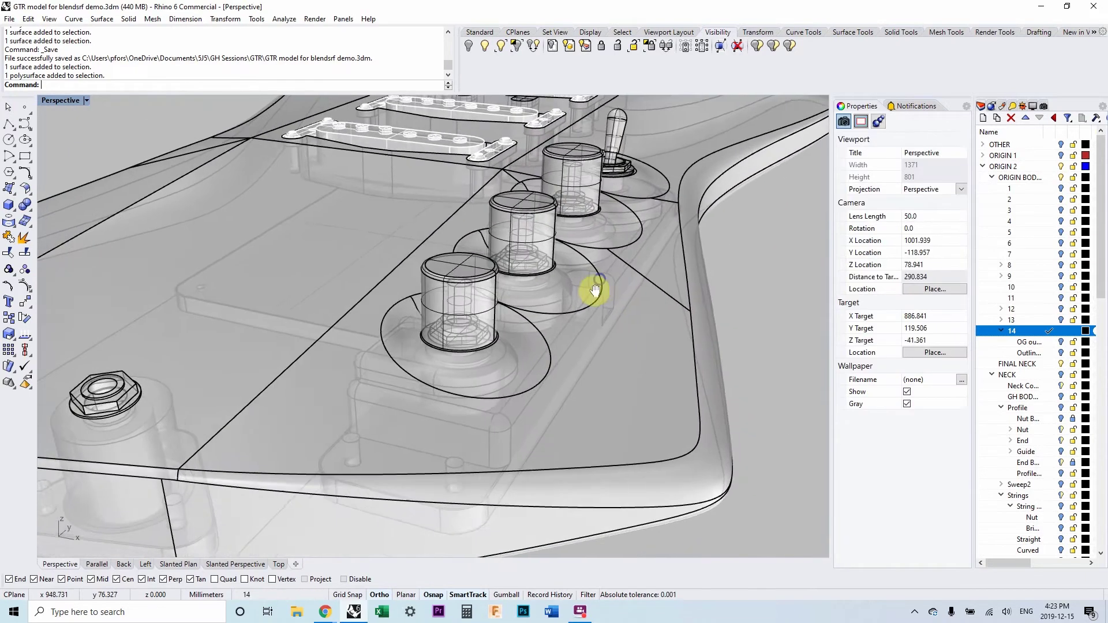
{"action": "scroll", "coordinate": [584, 298], "scroll_direction": "up", "scroll_amount": 4}
{"action": "left_click", "coordinate": [600, 442]}
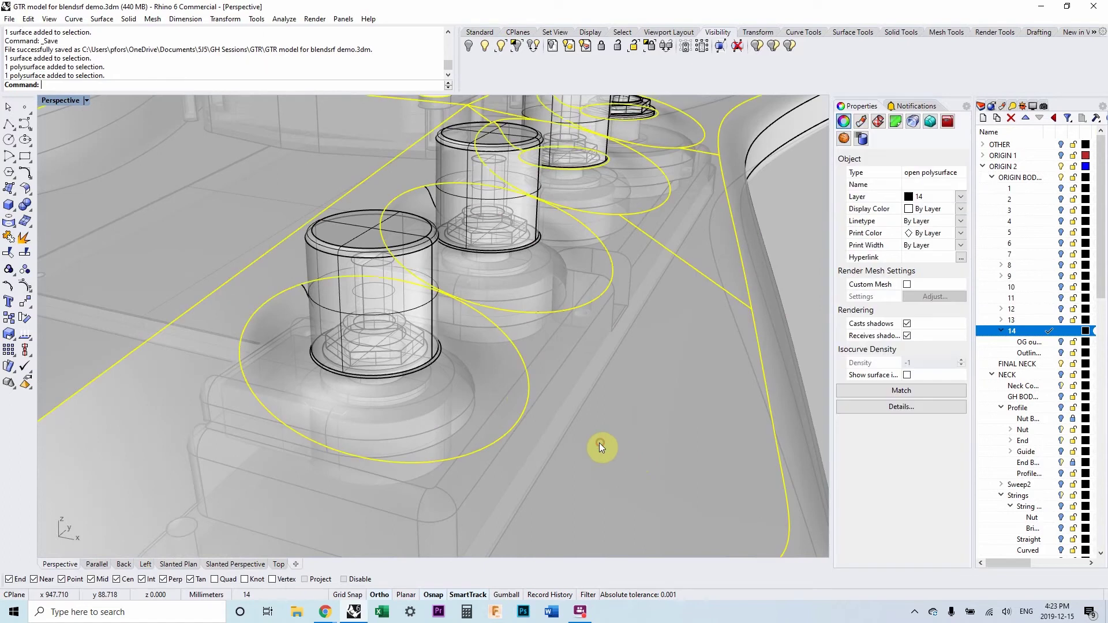
{"action": "right_click_drag", "start_coordinate": [546, 423], "coordinate": [538, 383]}
{"action": "scroll", "coordinate": [453, 330], "scroll_direction": "up", "scroll_amount": 5}
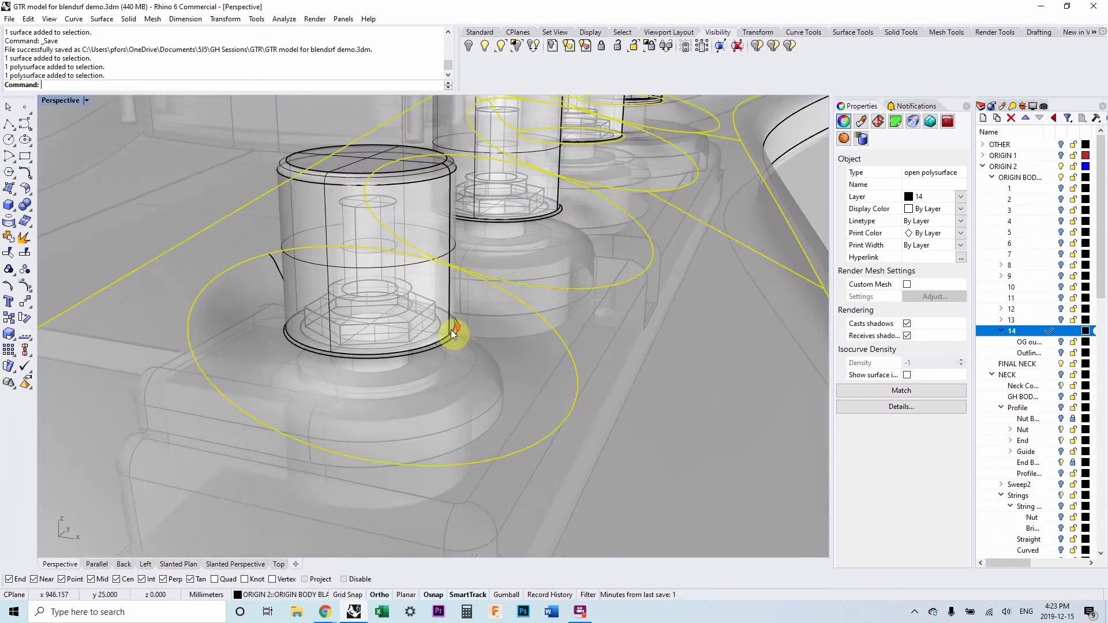
- Select the trimmed ring surface beneath the front knob and examine how it sits inside the recess
{"action": "left_click", "coordinate": [459, 331]}
{"action": "left_click", "coordinate": [445, 348]}
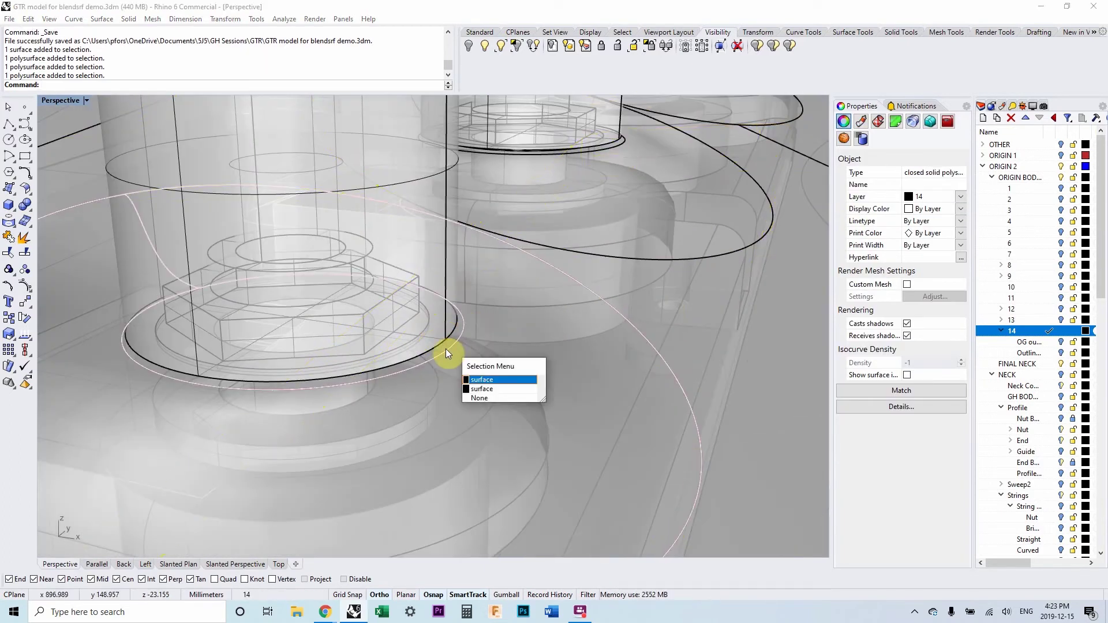
{"action": "left_click", "coordinate": [493, 383]}
{"action": "scroll", "coordinate": [476, 366], "scroll_direction": "down", "scroll_amount": 6}
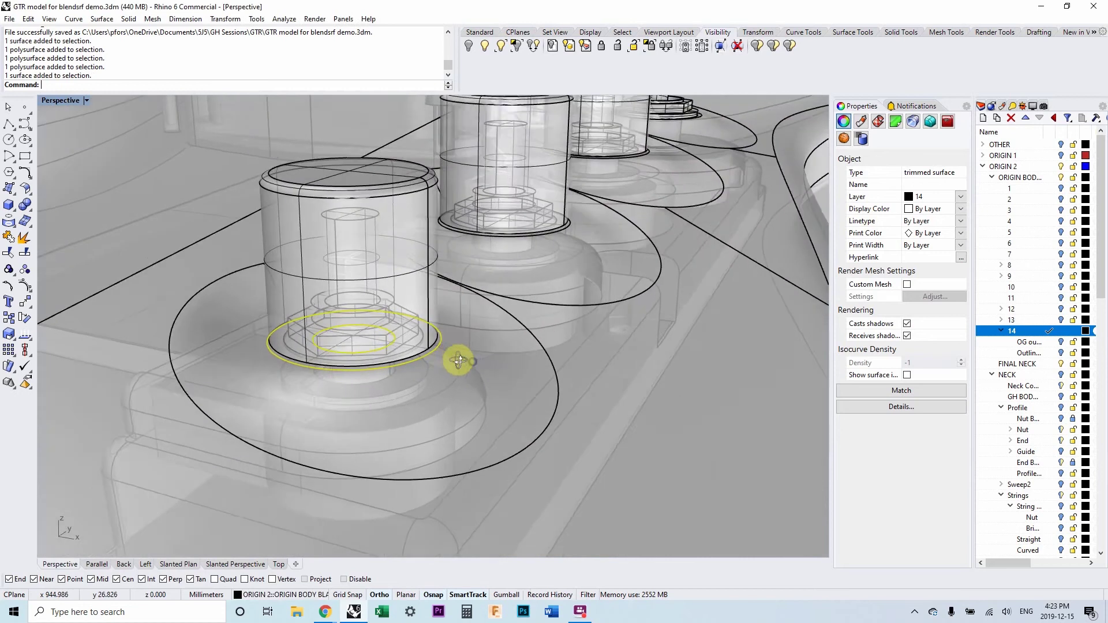
{"action": "scroll", "coordinate": [415, 341], "scroll_direction": "up", "scroll_amount": 4}
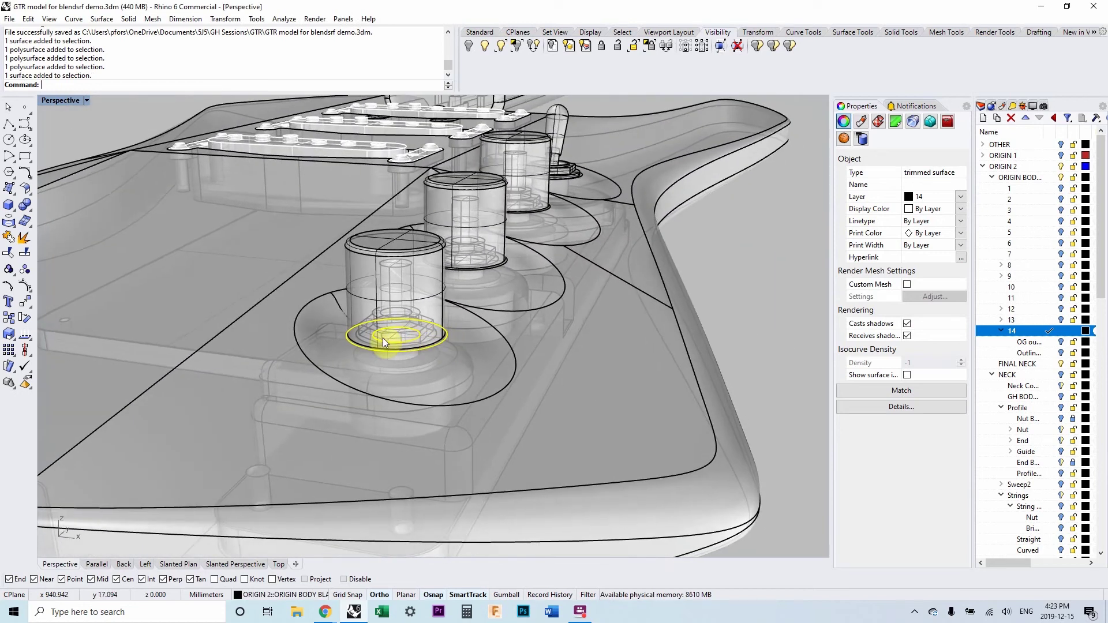
{"action": "scroll", "coordinate": [409, 346], "scroll_direction": "down", "scroll_amount": 5}
{"action": "scroll", "coordinate": [427, 311], "scroll_direction": "up", "scroll_amount": 3}
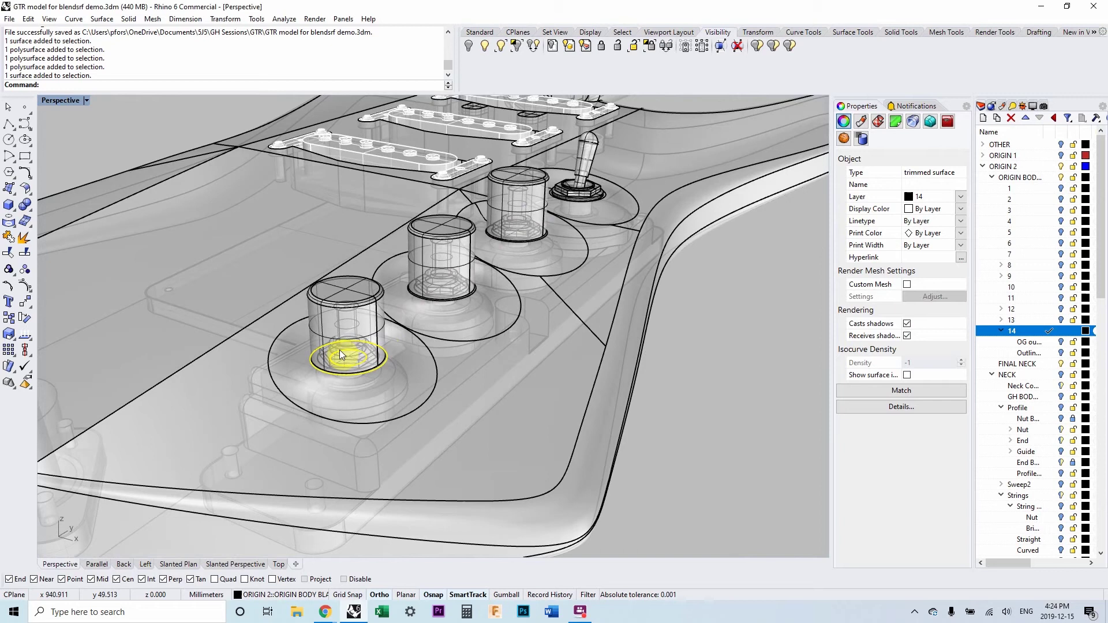
{"action": "right_click_drag", "start_coordinate": [339, 351], "coordinate": [470, 340]}
{"action": "scroll", "coordinate": [467, 343], "scroll_direction": "up", "scroll_amount": 2}
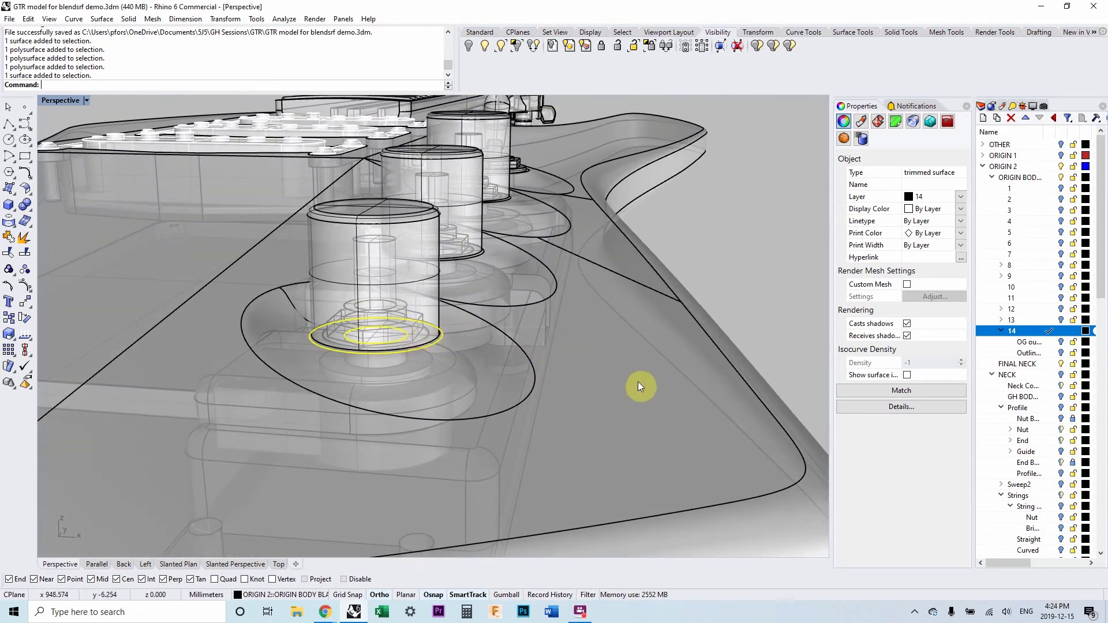
{"action": "right_click_drag", "start_coordinate": [465, 322], "coordinate": [404, 355]}
{"action": "right_click_drag", "start_coordinate": [494, 304], "coordinate": [433, 396]}
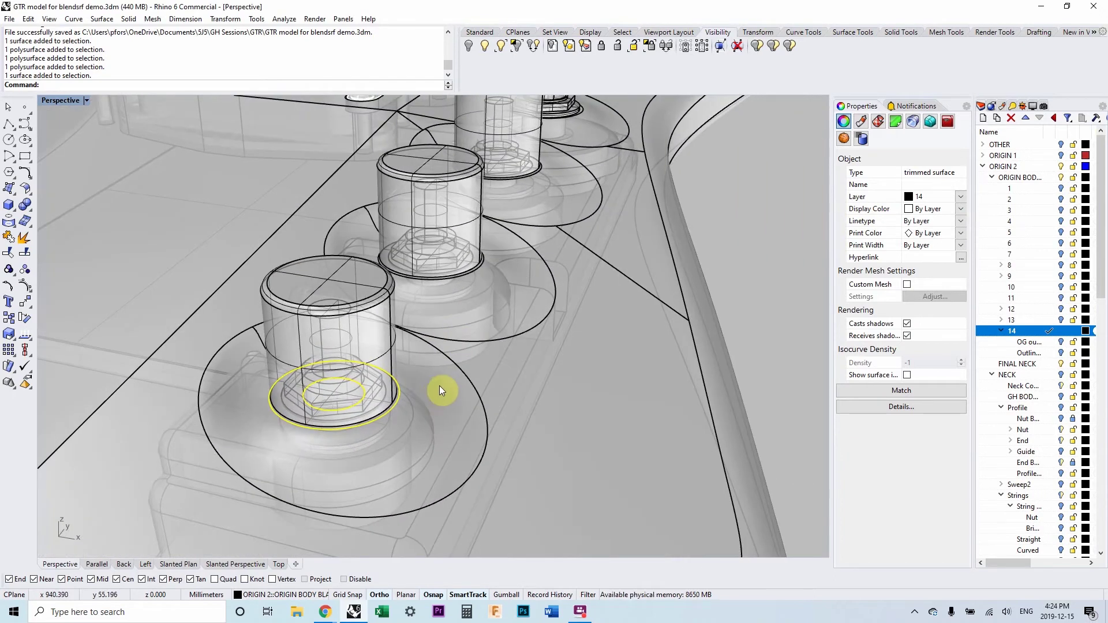
- Select the blend surface around the front knob and show its surface isocurves
{"action": "left_click", "coordinate": [439, 385]}
{"action": "right_click_drag", "start_coordinate": [445, 384], "coordinate": [472, 376]}
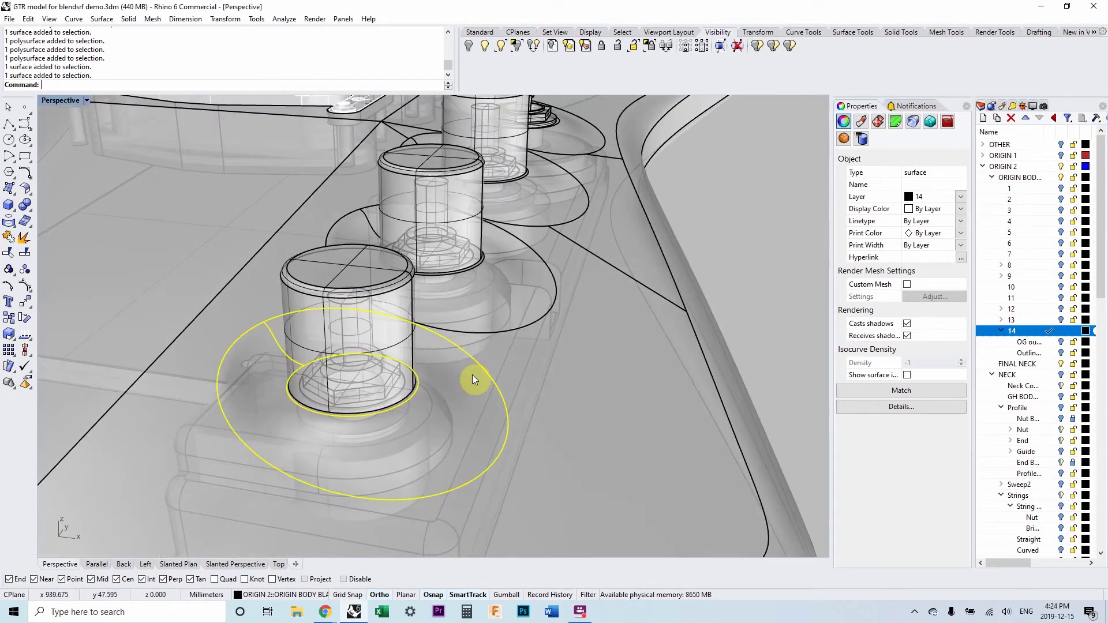
{"action": "left_click", "coordinate": [907, 375]}
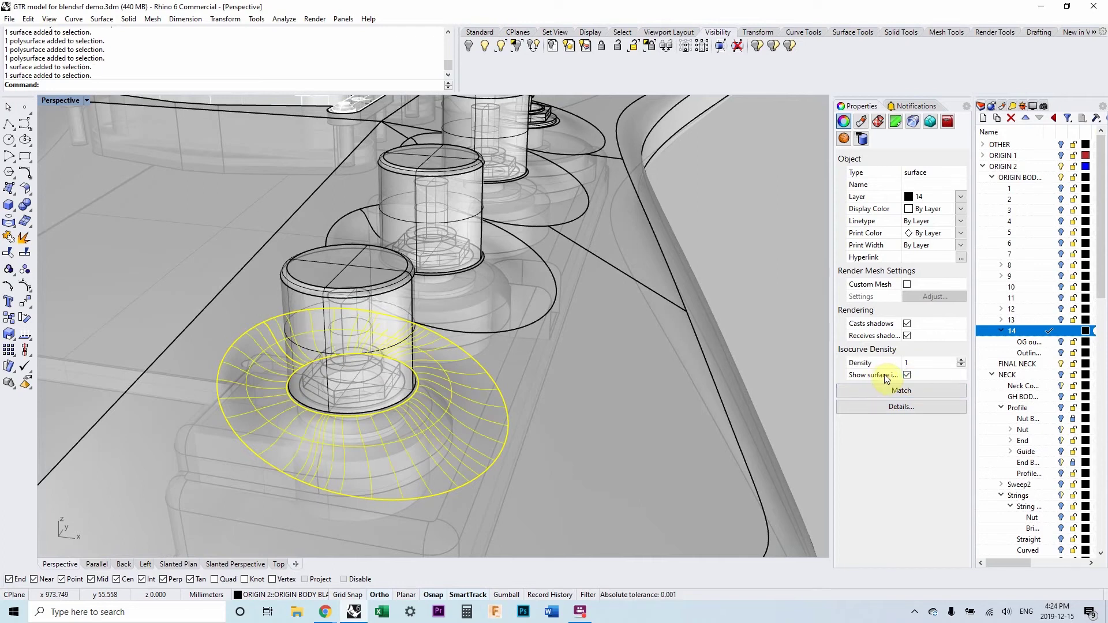
- Examine the isocurve flow of the front knob's blend surface around its inner and outer edges
{"action": "right_click_drag", "start_coordinate": [535, 408], "coordinate": [554, 374]}
{"action": "scroll", "coordinate": [426, 341], "scroll_direction": "up", "scroll_amount": 3}
{"action": "right_click_drag", "start_coordinate": [426, 342], "coordinate": [342, 296]}
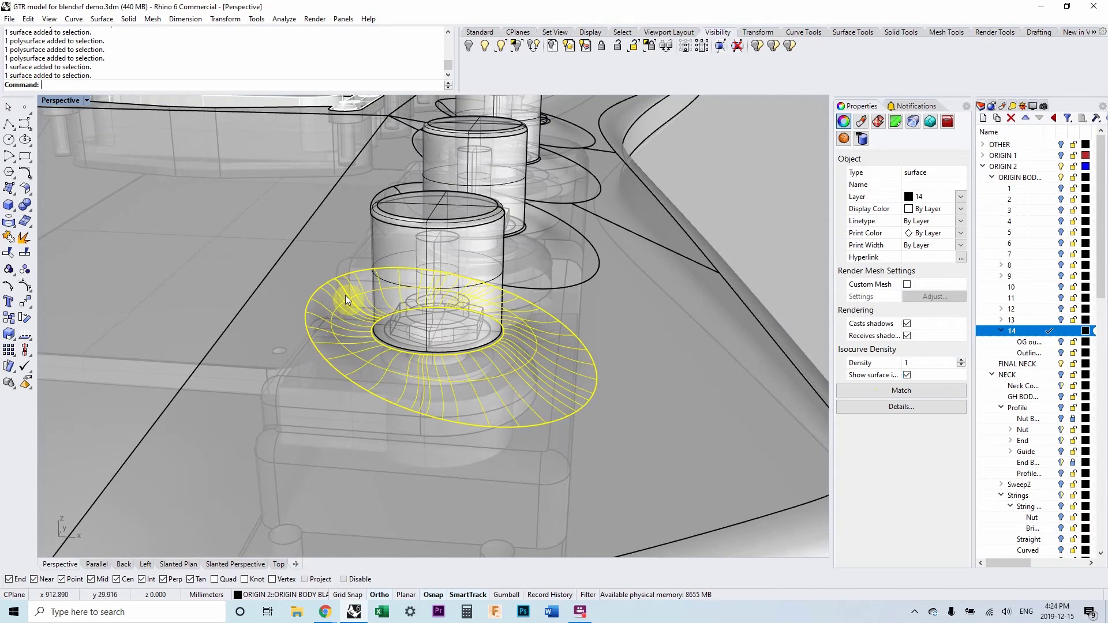
{"action": "scroll", "coordinate": [350, 295], "scroll_direction": "up", "scroll_amount": 2}
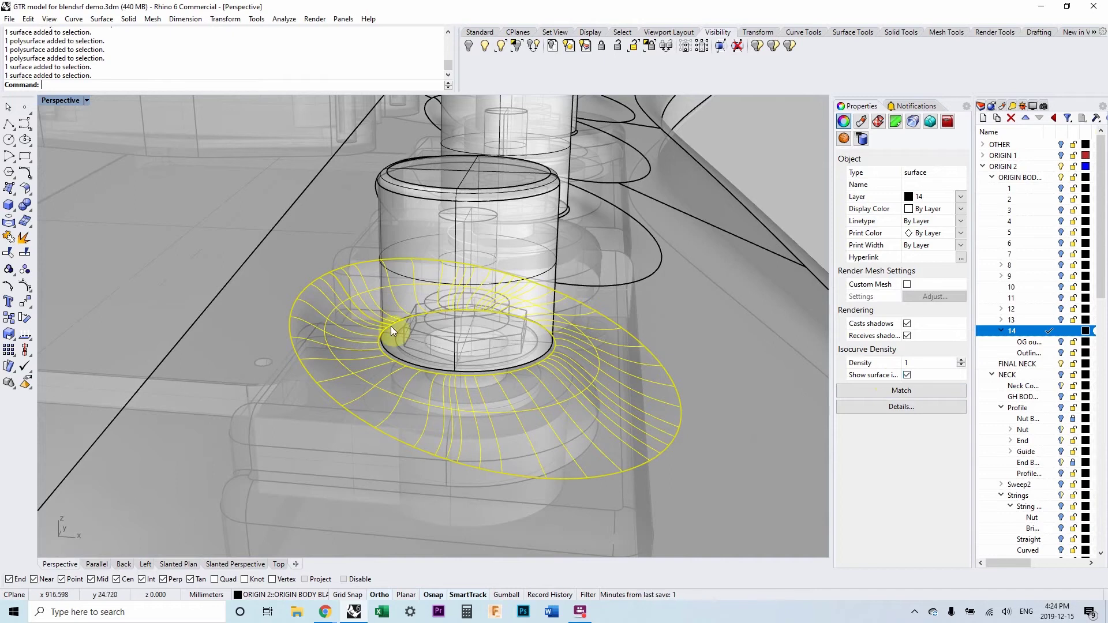
{"action": "scroll", "coordinate": [382, 320], "scroll_direction": "down", "scroll_amount": 3}
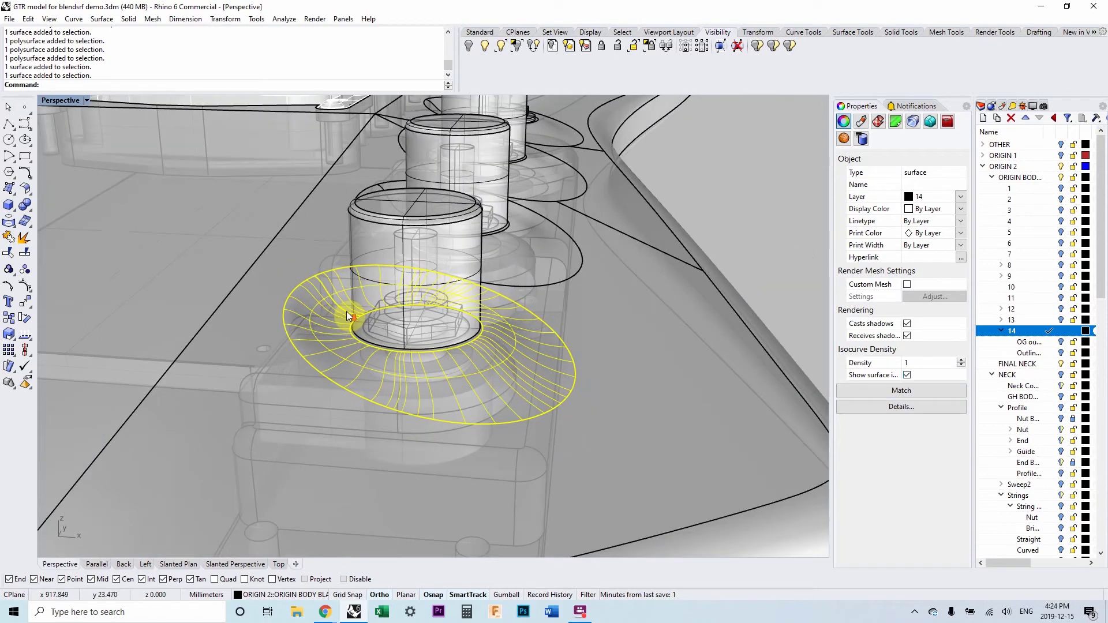
{"action": "scroll", "coordinate": [490, 345], "scroll_direction": "up", "scroll_amount": 5}
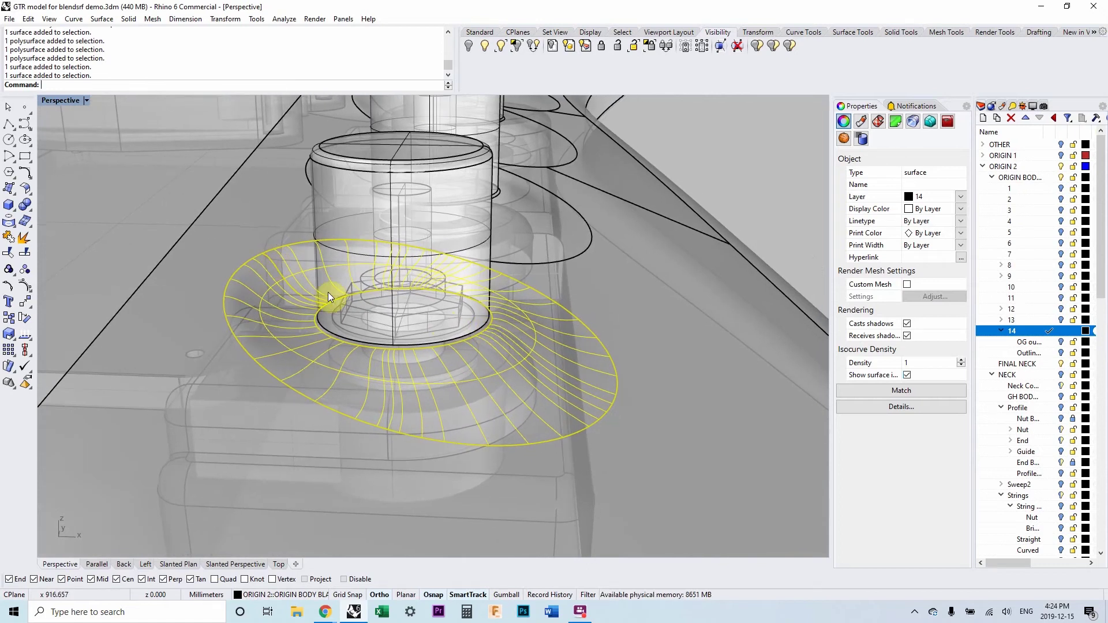
{"action": "right_click_drag", "start_coordinate": [327, 292], "coordinate": [369, 277]}
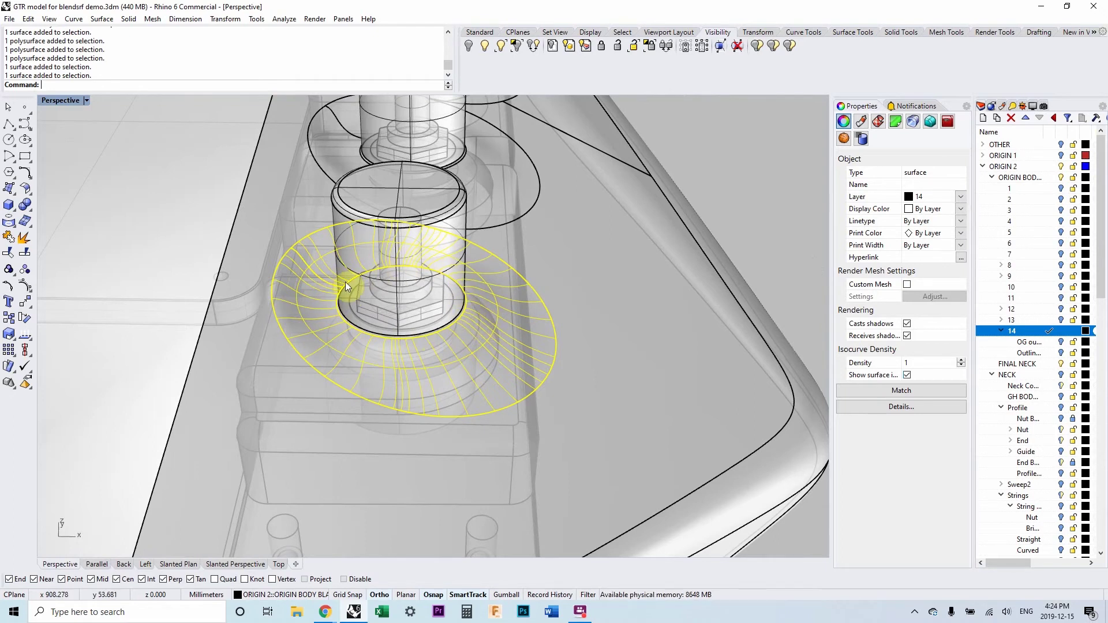
{"action": "right_click_drag", "start_coordinate": [401, 316], "coordinate": [218, 173]}
{"action": "scroll", "coordinate": [217, 172], "scroll_direction": "up", "scroll_amount": 5}
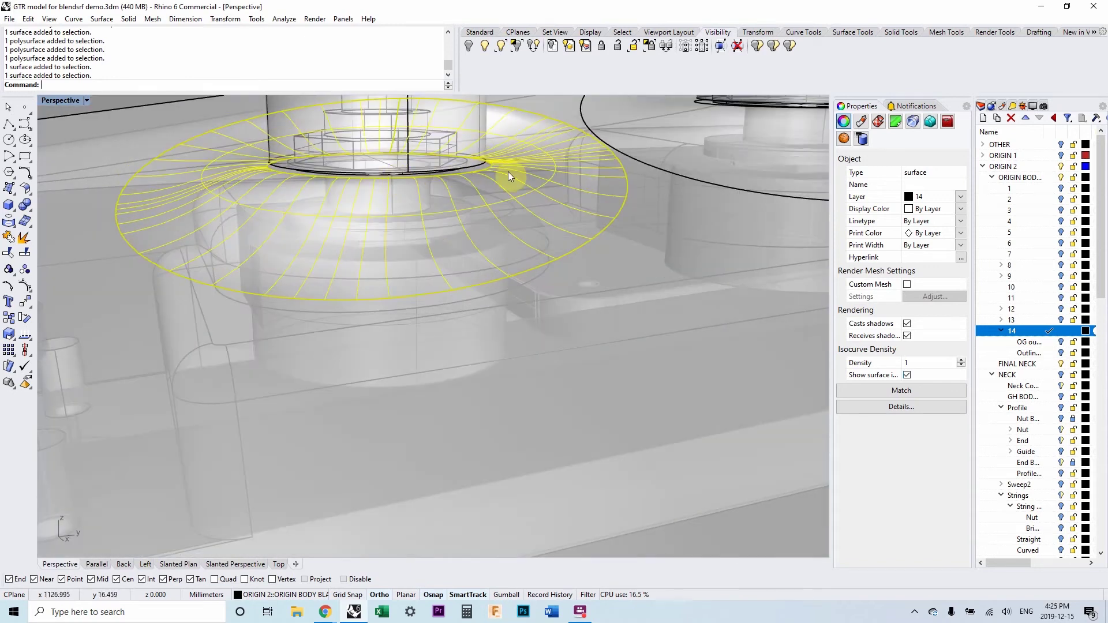
{"action": "mouse_move", "coordinate": [508, 172]}
{"action": "right_mouse_down"}
{"action": "mouse_move", "coordinate": [524, 213]}
{"action": "mouse_move", "coordinate": [514, 174]}
{"action": "right_mouse_up"}
{"action": "scroll", "coordinate": [524, 214], "scroll_direction": "down", "scroll_amount": 6}
{"action": "scroll", "coordinate": [523, 222], "scroll_direction": "up", "scroll_amount": 4}
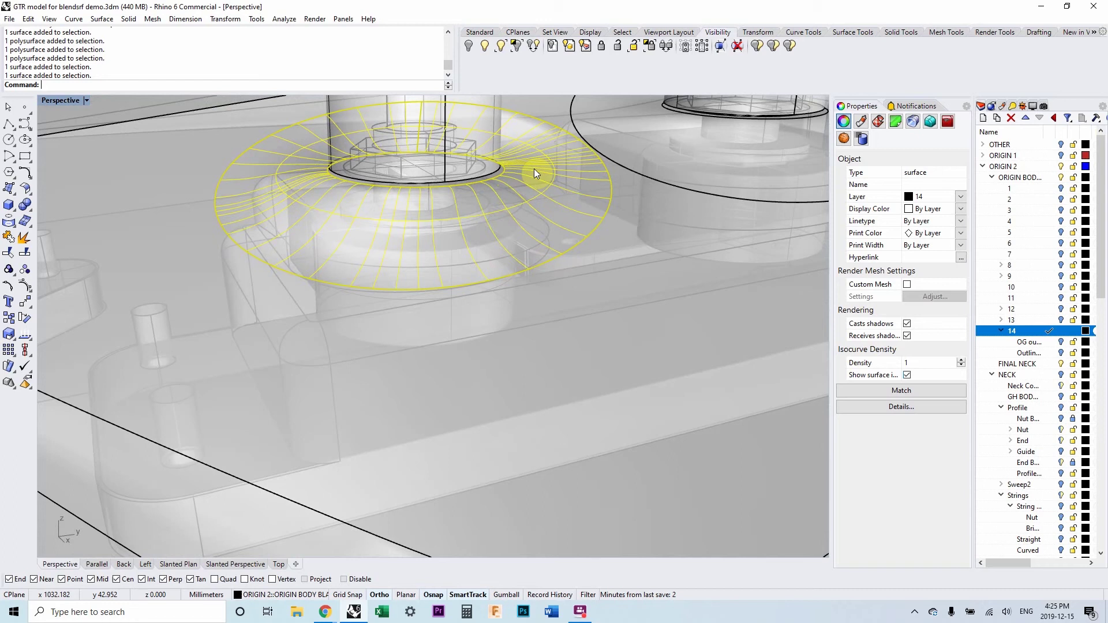
{"action": "right_click_drag", "start_coordinate": [516, 171], "coordinate": [551, 228]}
{"action": "left_click", "coordinate": [815, 137]}
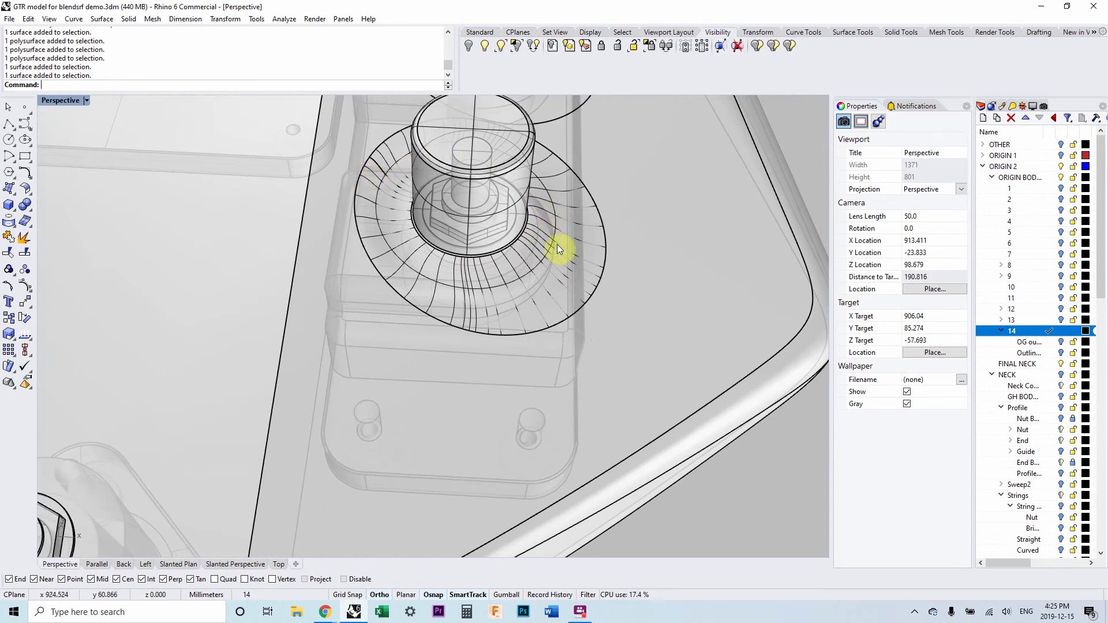
- Turn on the control points of the front knob's blend surface
{"action": "scroll", "coordinate": [556, 246], "scroll_direction": "down", "scroll_amount": 5}
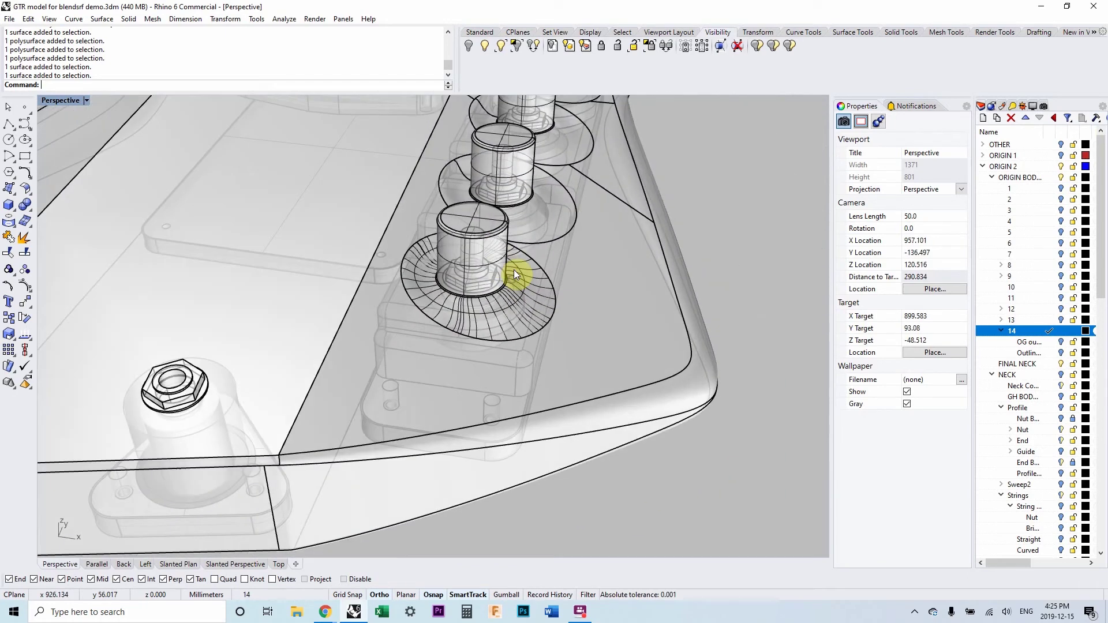
{"action": "scroll", "coordinate": [514, 269], "scroll_direction": "up", "scroll_amount": 5}
{"action": "left_click", "coordinate": [519, 271]}
{"action": "left_click", "coordinate": [25, 286]}
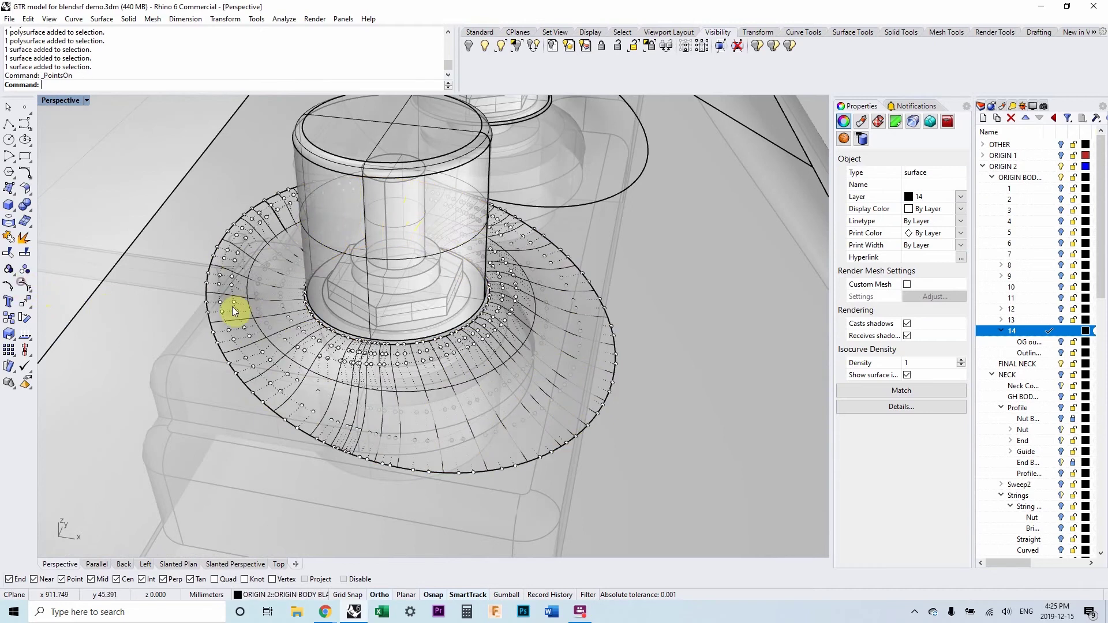
- Examine the distribution and density of control points around the front knob's blend surface
{"action": "scroll", "coordinate": [233, 311], "scroll_direction": "down", "scroll_amount": 3}
{"action": "scroll", "coordinate": [352, 294], "scroll_direction": "up", "scroll_amount": 3}
{"action": "right_click_drag", "start_coordinate": [352, 294], "coordinate": [240, 260]}
{"action": "scroll", "coordinate": [233, 236], "scroll_direction": "up", "scroll_amount": 2}
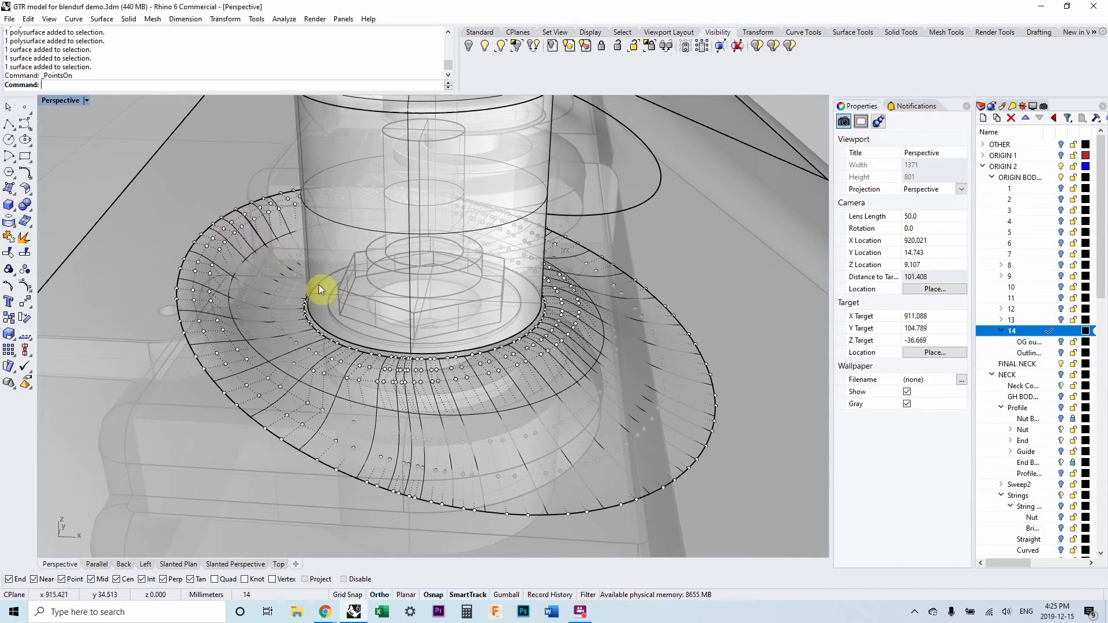
{"action": "scroll", "coordinate": [306, 283], "scroll_direction": "down", "scroll_amount": 4}
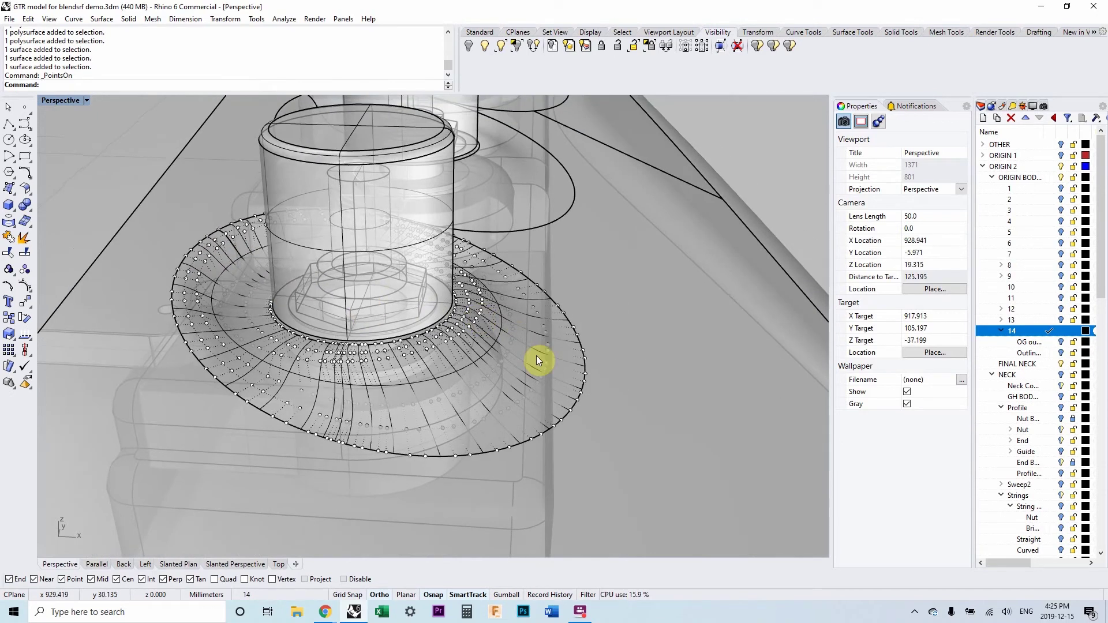
{"action": "scroll", "coordinate": [513, 313], "scroll_direction": "down", "scroll_amount": 2}
{"action": "right_click_drag", "start_coordinate": [514, 313], "coordinate": [420, 310], "text": "shift"}
{"action": "scroll", "coordinate": [514, 367], "scroll_direction": "up", "scroll_amount": 4}
{"action": "scroll", "coordinate": [439, 355], "scroll_direction": "down", "scroll_amount": 2}
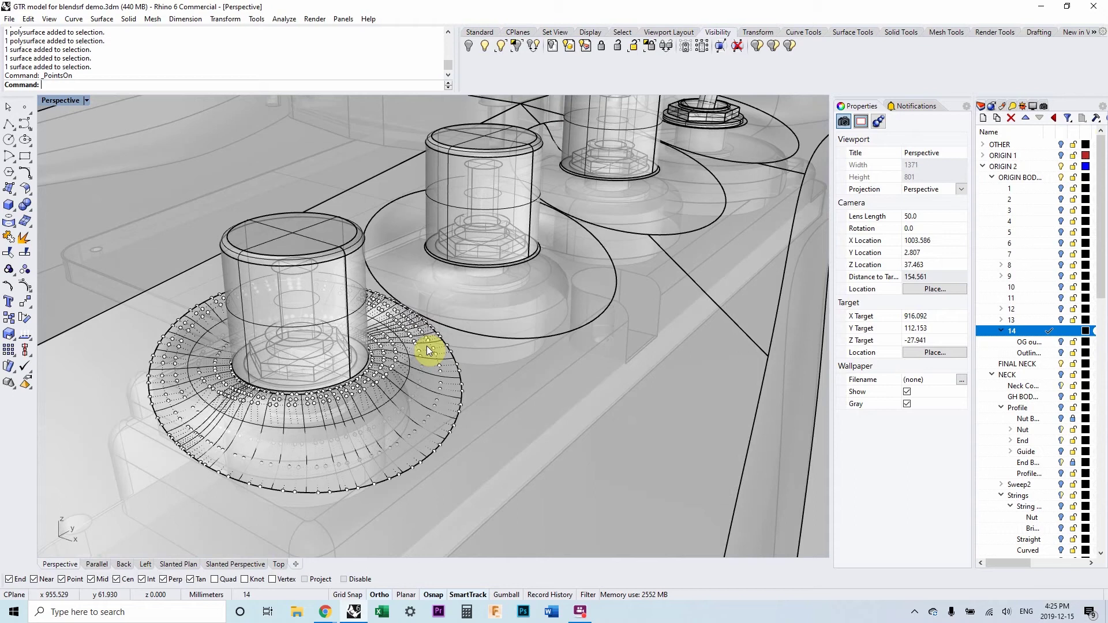
{"action": "right_click_drag", "start_coordinate": [450, 381], "coordinate": [402, 379]}
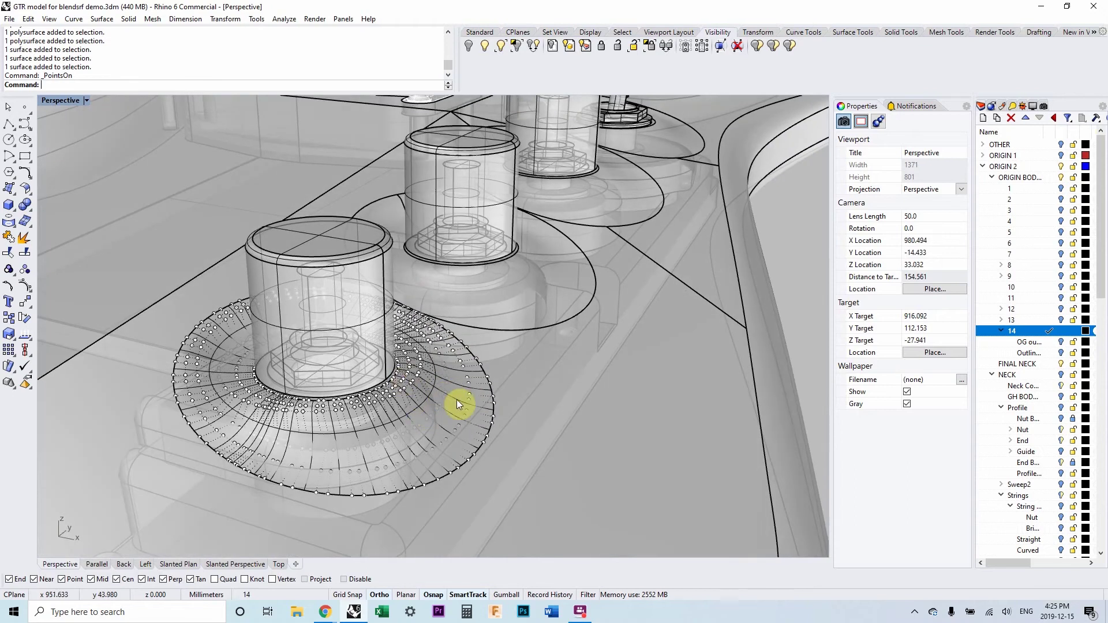
{"action": "right_click_drag", "start_coordinate": [477, 365], "coordinate": [510, 342]}
{"action": "scroll", "coordinate": [509, 344], "scroll_direction": "down", "scroll_amount": 4}
{"action": "right_click_drag", "start_coordinate": [492, 261], "coordinate": [463, 299]}
{"action": "right_click_drag", "start_coordinate": [448, 218], "coordinate": [451, 210]}
- Hide the two front knobs together with the guitar body solids around them as a named object set A
{"action": "left_click", "coordinate": [452, 214]}
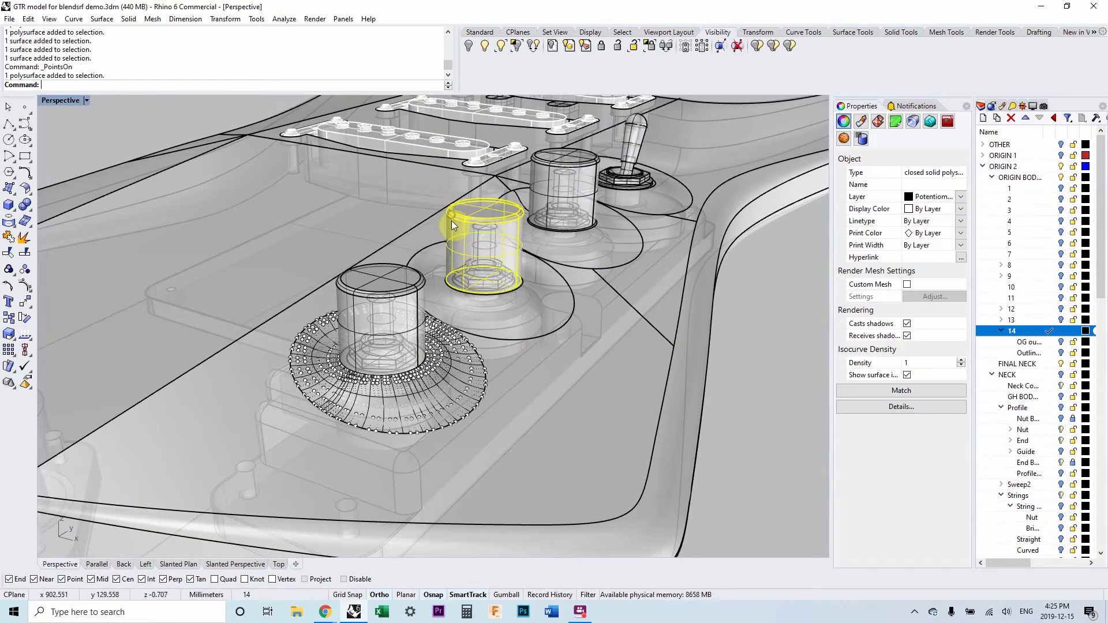
{"action": "left_click", "coordinate": [383, 267], "text": "shift"}
{"action": "left_click", "coordinate": [421, 298]}
{"action": "right_click_drag", "start_coordinate": [571, 313], "coordinate": [619, 297]}
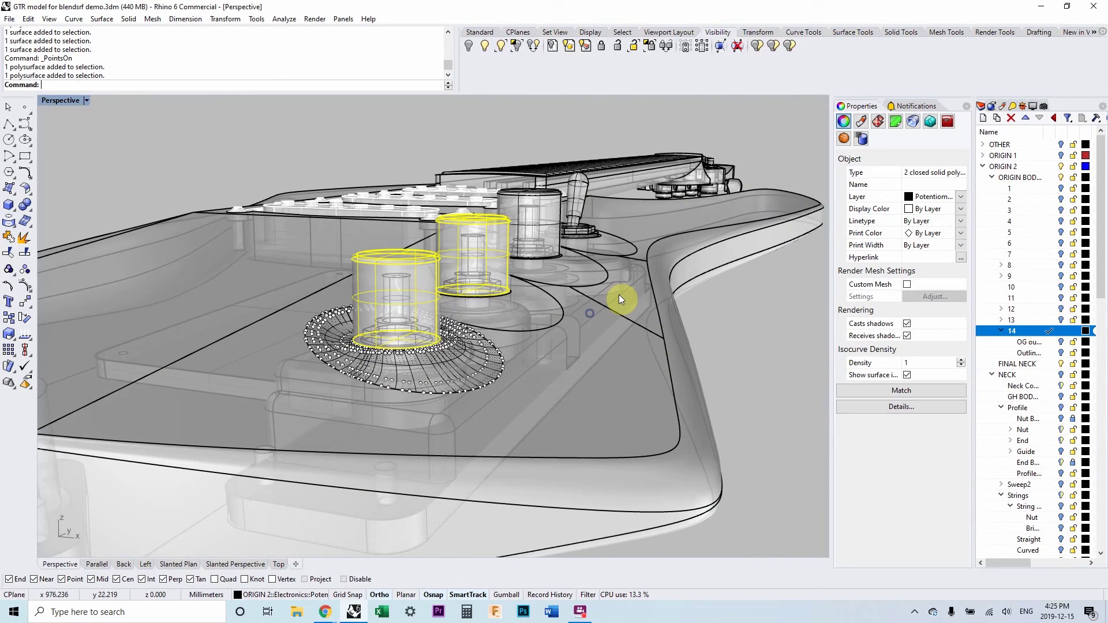
{"action": "left_click", "coordinate": [700, 411], "text": "shift"}
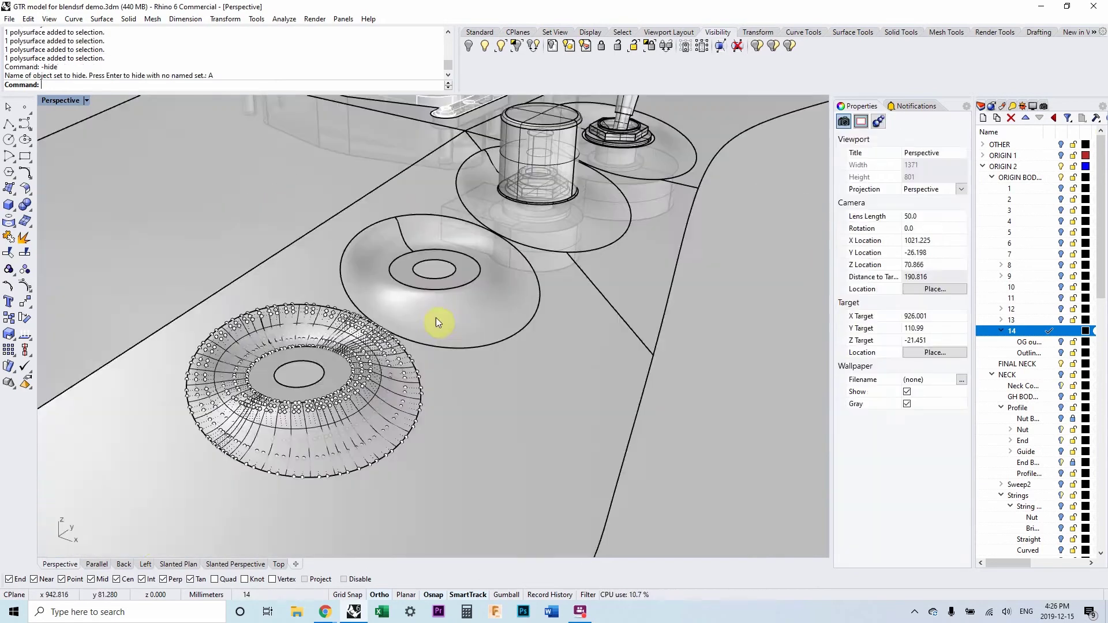
- Delete the blend surface around the second knob position
{"action": "right_click_drag", "start_coordinate": [435, 318], "coordinate": [462, 327], "text": "shift"}
{"action": "left_click", "coordinate": [462, 326]}
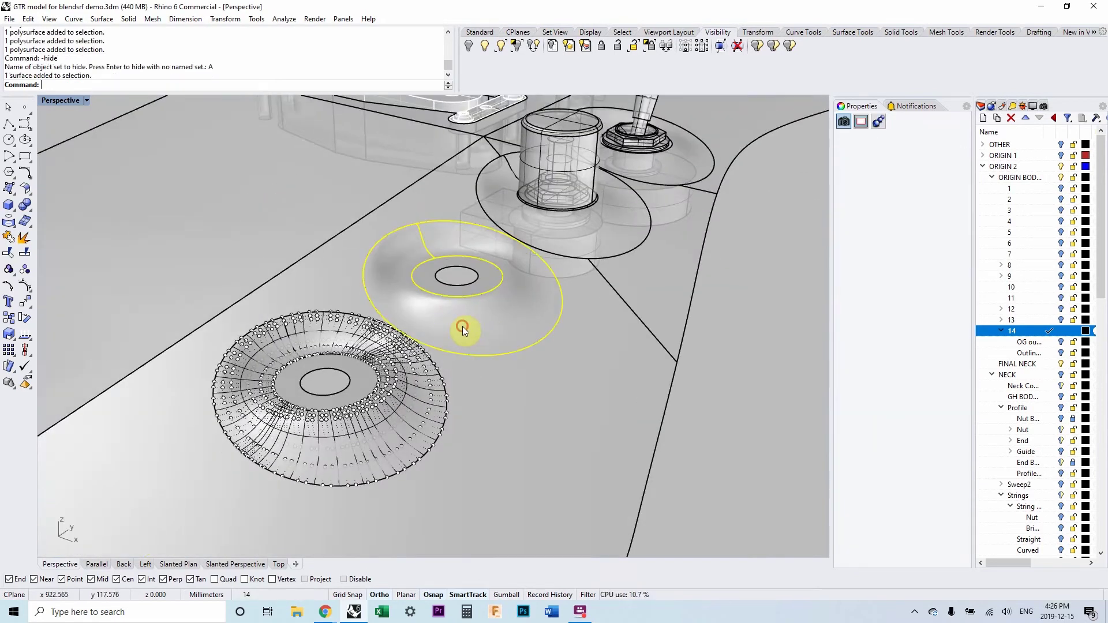
{"action": "key", "text": "Delete"}
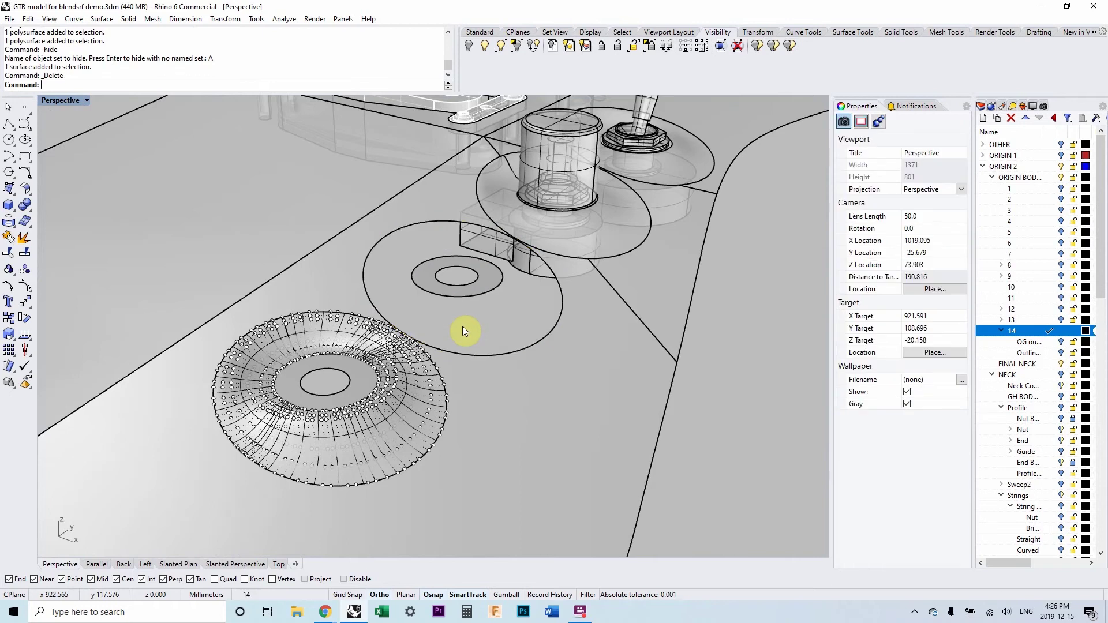
- Start BlendSrf at the second knob position from the inner ring's outer edge to the surrounding circular edge of the body
{"action": "right_click_drag", "start_coordinate": [434, 354], "coordinate": [362, 368]}
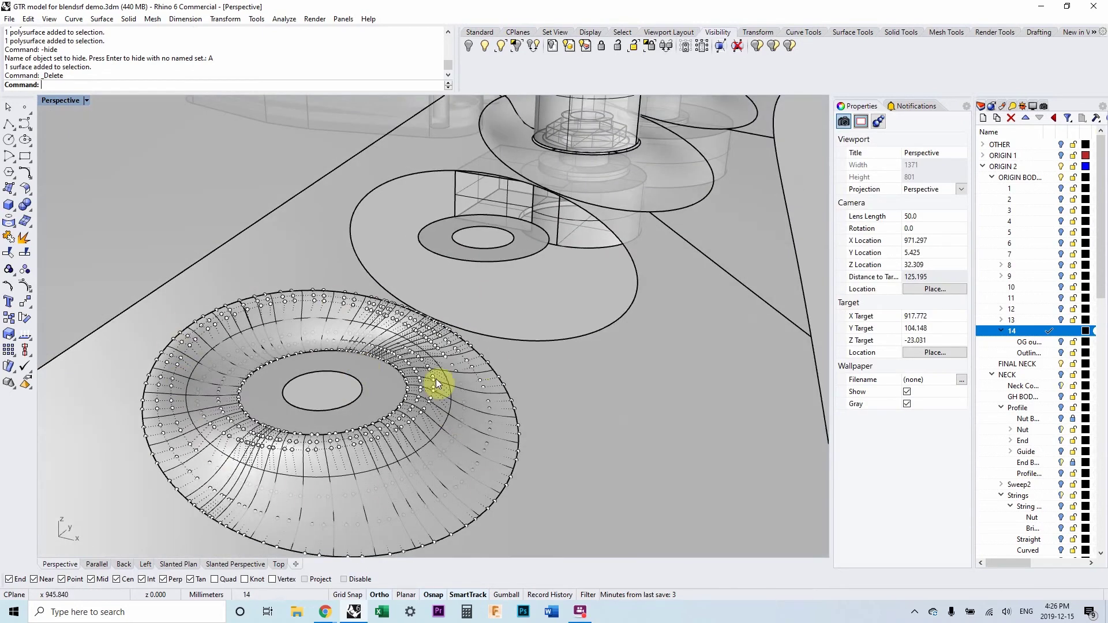
{"action": "right_click_drag", "start_coordinate": [366, 362], "coordinate": [385, 385]}
{"action": "scroll", "coordinate": [421, 346], "scroll_direction": "down", "scroll_amount": 4}
{"action": "scroll", "coordinate": [375, 332], "scroll_direction": "up", "scroll_amount": 6}
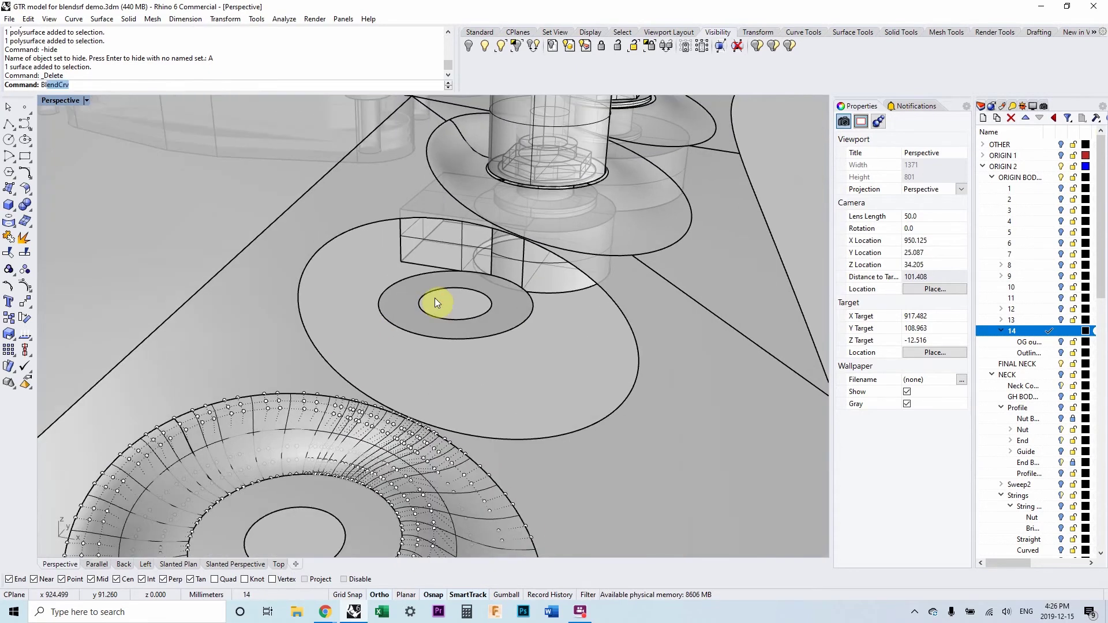
{"action": "key", "text": "Down"}
{"action": "key", "text": "Down"}
{"action": "key", "text": "Down"}
{"action": "key", "text": "Return"}
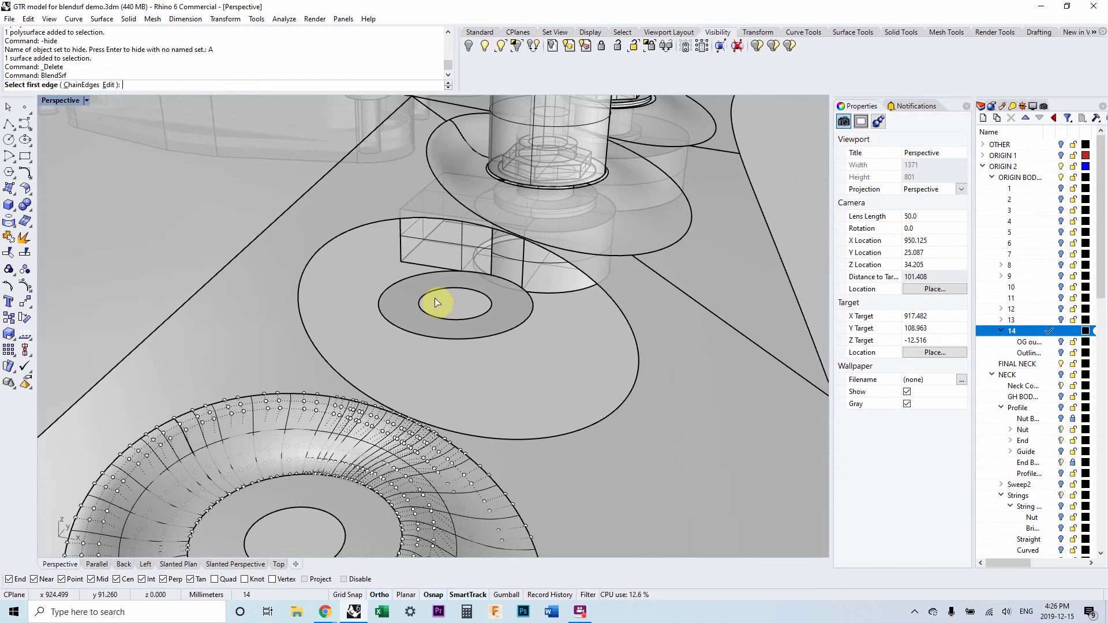
{"action": "left_click", "coordinate": [388, 287]}
{"action": "left_click", "coordinate": [353, 234]}
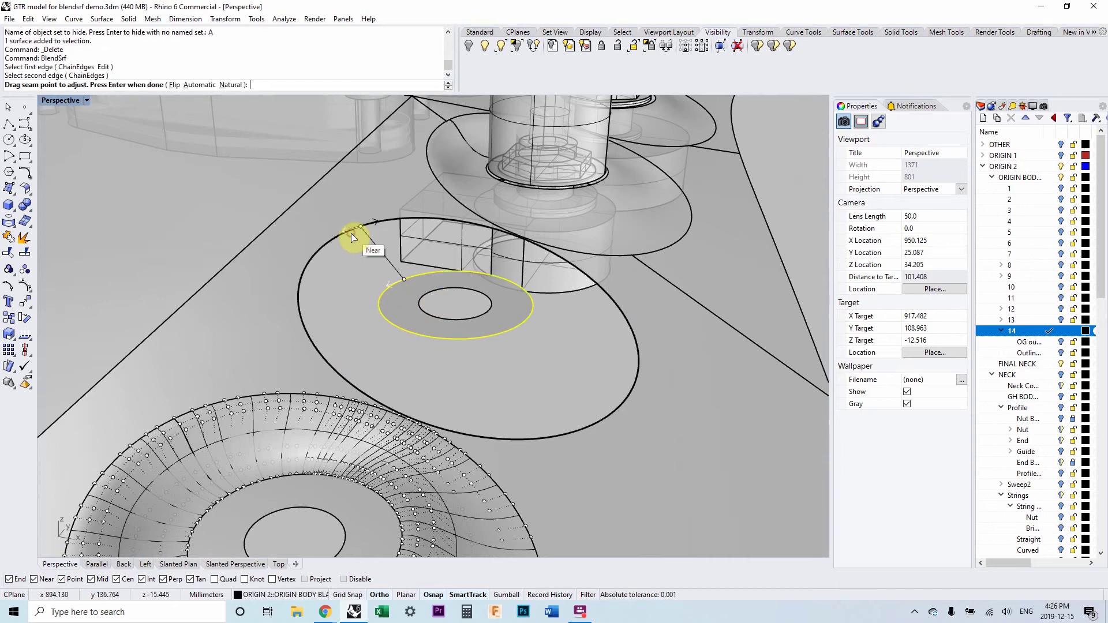
- Check the seam points on both circular edges and accept them for the blend
{"action": "right_click_drag", "start_coordinate": [371, 267], "coordinate": [329, 341], "text": "shift"}
{"action": "scroll", "coordinate": [489, 325], "scroll_direction": "down", "scroll_amount": 2}
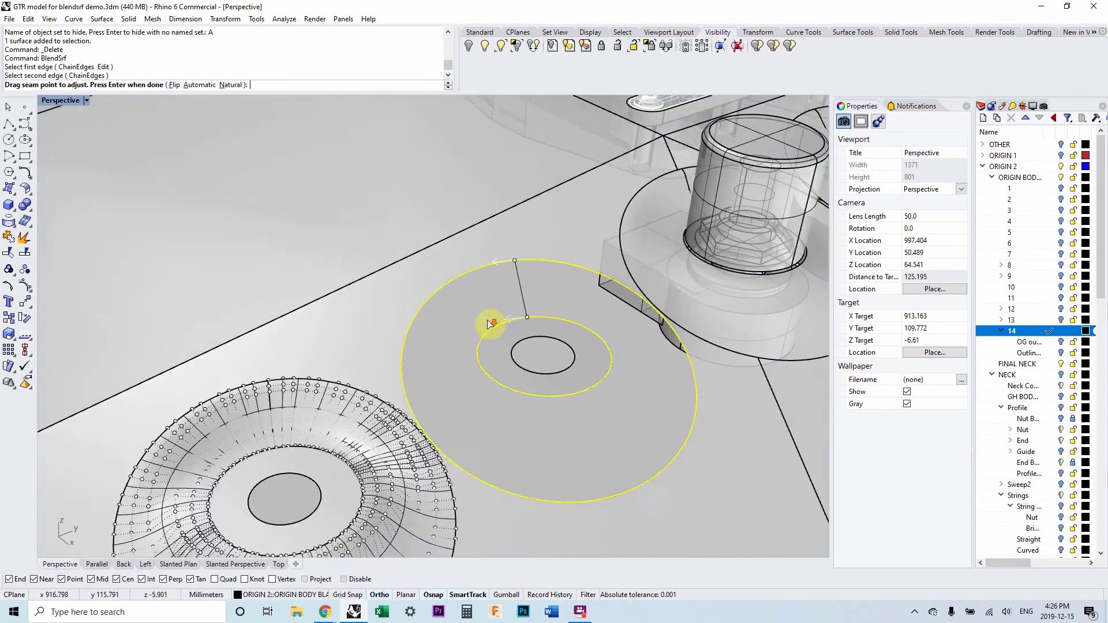
{"action": "right_click_drag", "start_coordinate": [488, 324], "coordinate": [502, 297]}
{"action": "left_click", "coordinate": [526, 313]}
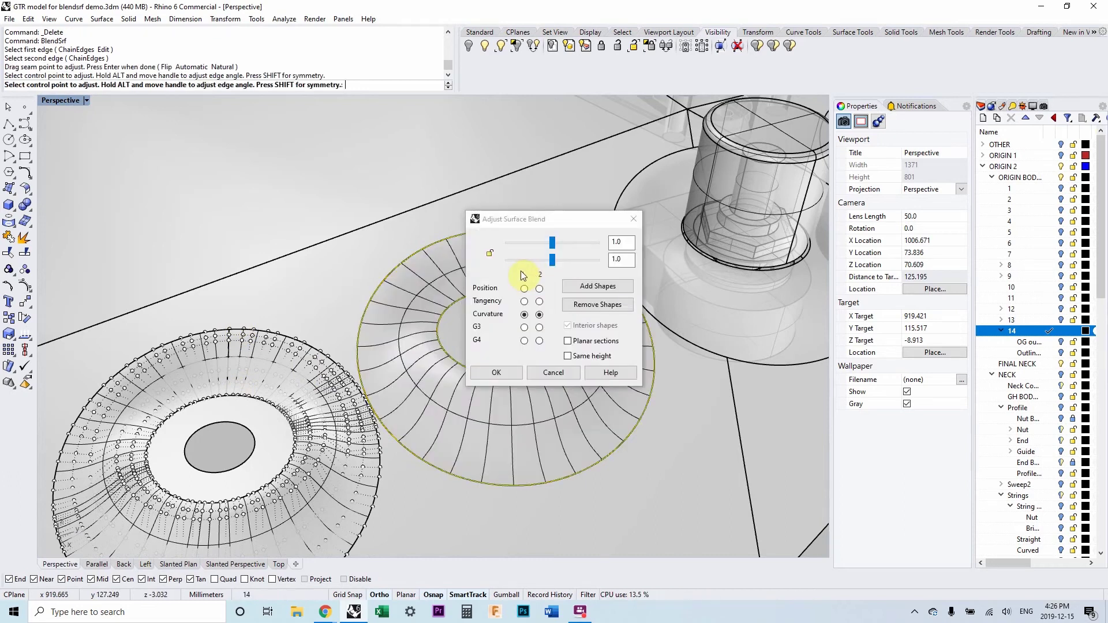
- Adjust the blend's seam section by repositioning the shape handle beside outer edge 2, keeping Curvature continuity on both edges
{"action": "right_click_drag", "start_coordinate": [524, 276], "coordinate": [178, 207]}
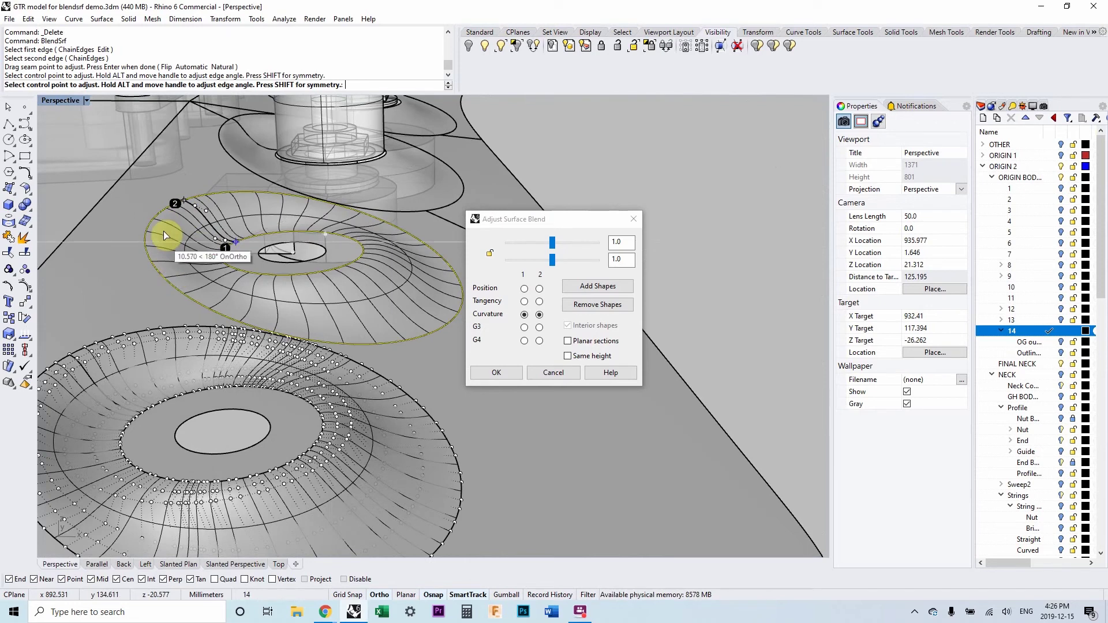
{"action": "mouse_move", "coordinate": [164, 233]}
{"action": "left_mouse_down"}
{"action": "mouse_move", "coordinate": [278, 217]}
{"action": "mouse_move", "coordinate": [189, 213]}
{"action": "mouse_move", "coordinate": [189, 279]}
{"action": "left_mouse_up"}
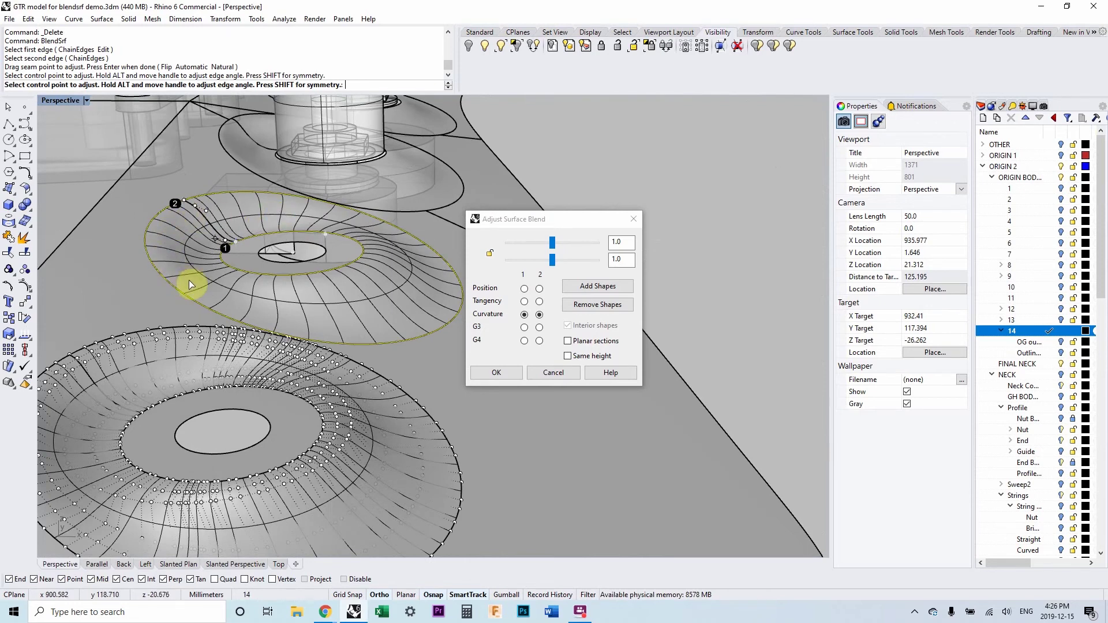
{"action": "scroll", "coordinate": [189, 279], "scroll_direction": "down", "scroll_amount": 2}
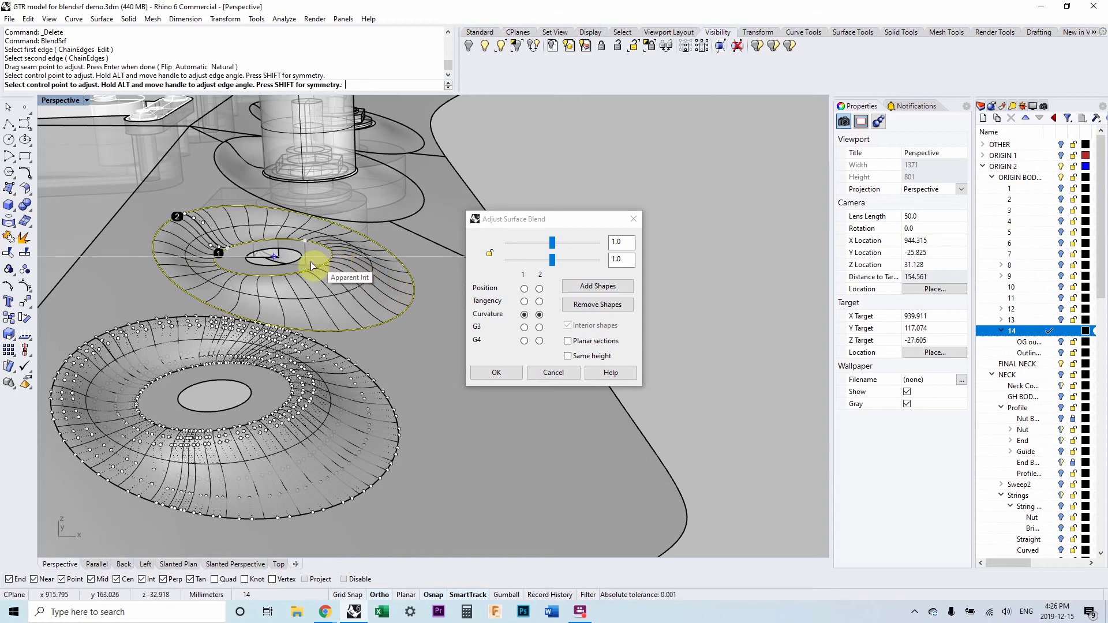
{"action": "left_click_drag", "start_coordinate": [227, 249], "coordinate": [122, 237]}
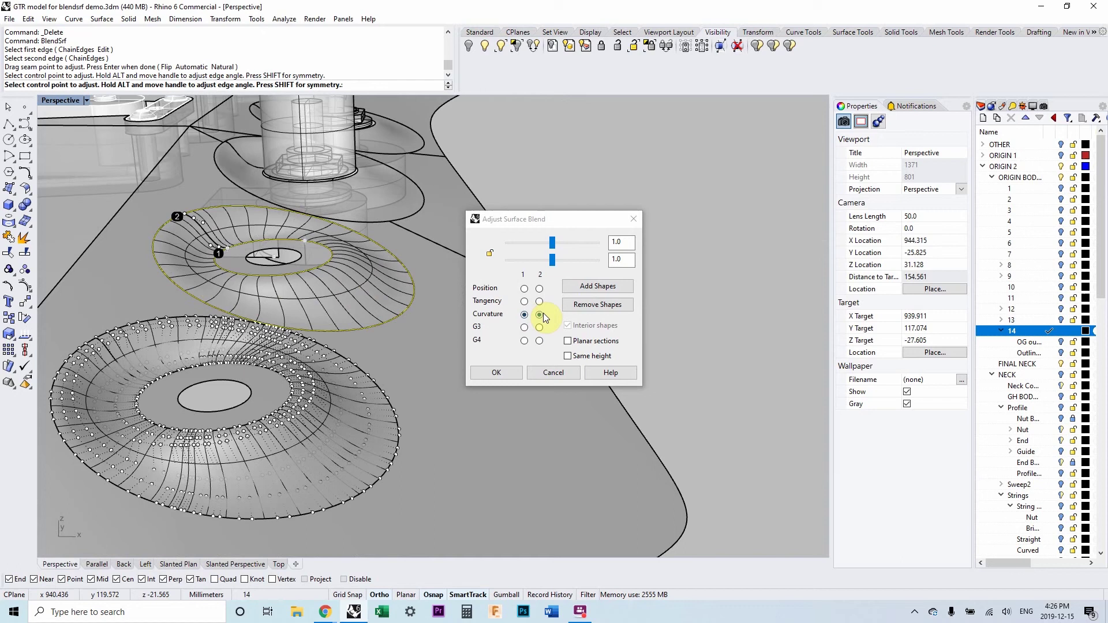
{"action": "scroll", "coordinate": [198, 218], "scroll_direction": "up", "scroll_amount": 3}
{"action": "scroll", "coordinate": [321, 218], "scroll_direction": "down", "scroll_amount": 5}
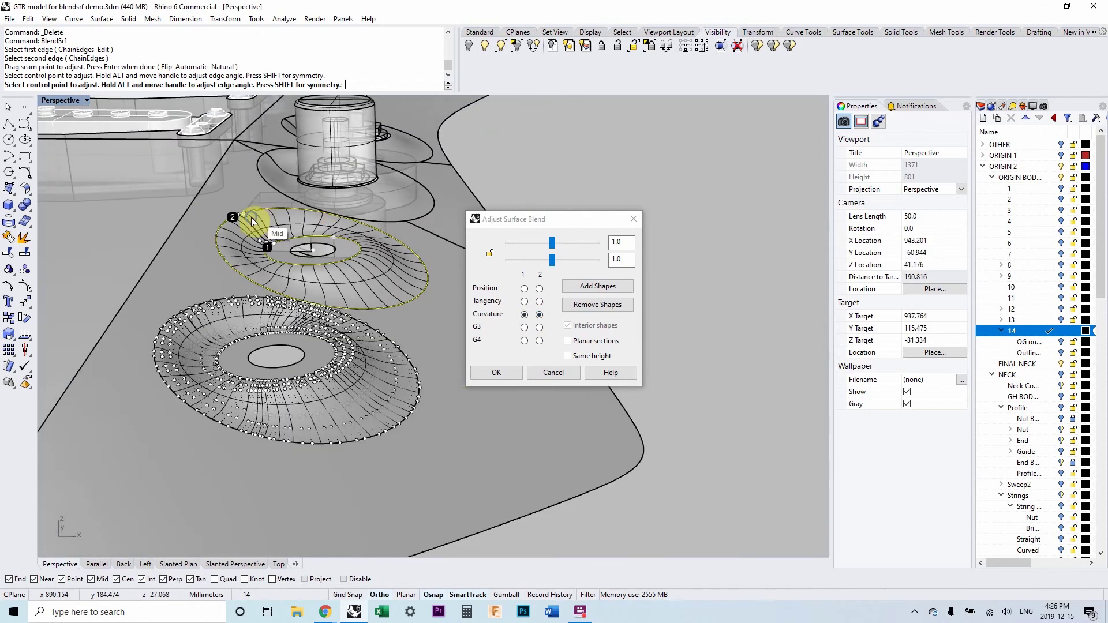
{"action": "scroll", "coordinate": [233, 222], "scroll_direction": "up", "scroll_amount": 5}
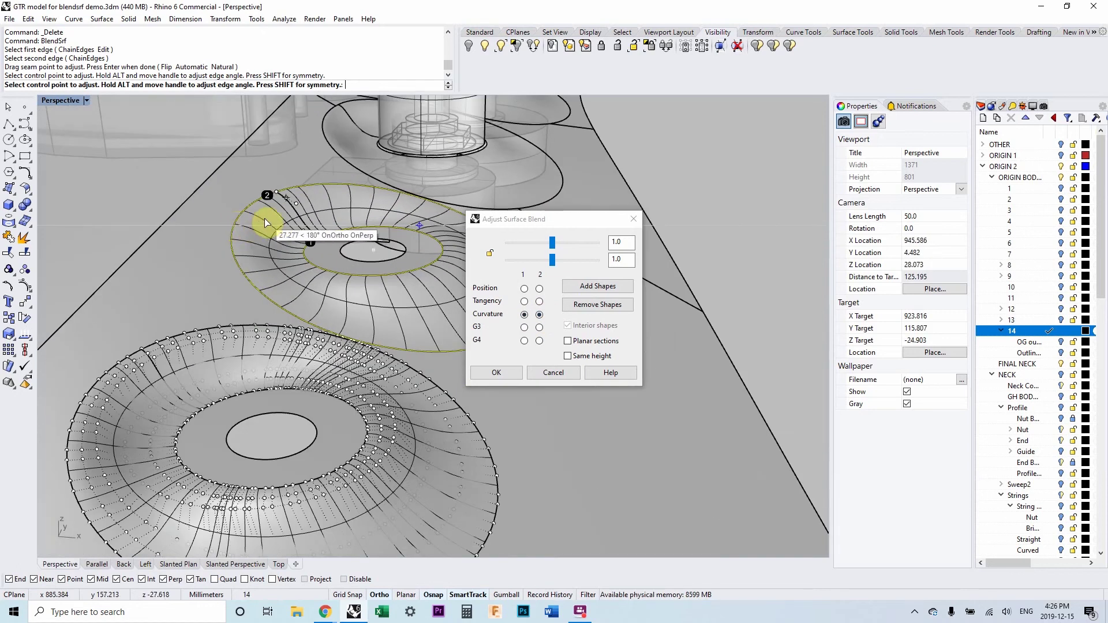
{"action": "scroll", "coordinate": [274, 205], "scroll_direction": "up", "scroll_amount": 5}
{"action": "left_click", "coordinate": [287, 193]}
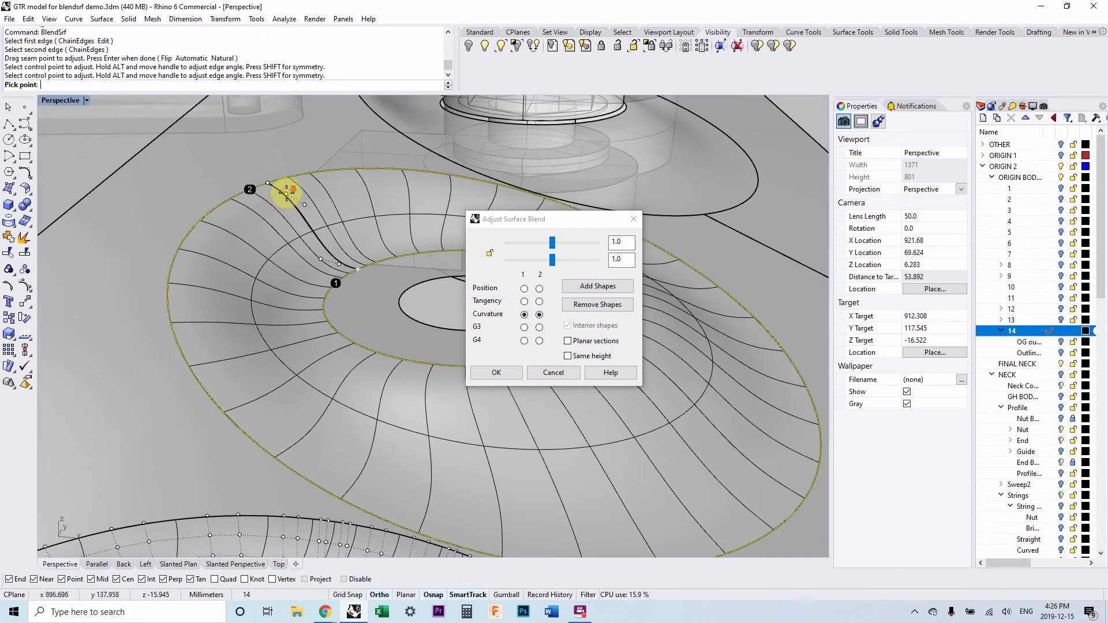
{"action": "scroll", "coordinate": [286, 193], "scroll_direction": "down", "scroll_amount": 3}
{"action": "scroll", "coordinate": [286, 193], "scroll_direction": "up", "scroll_amount": 2}
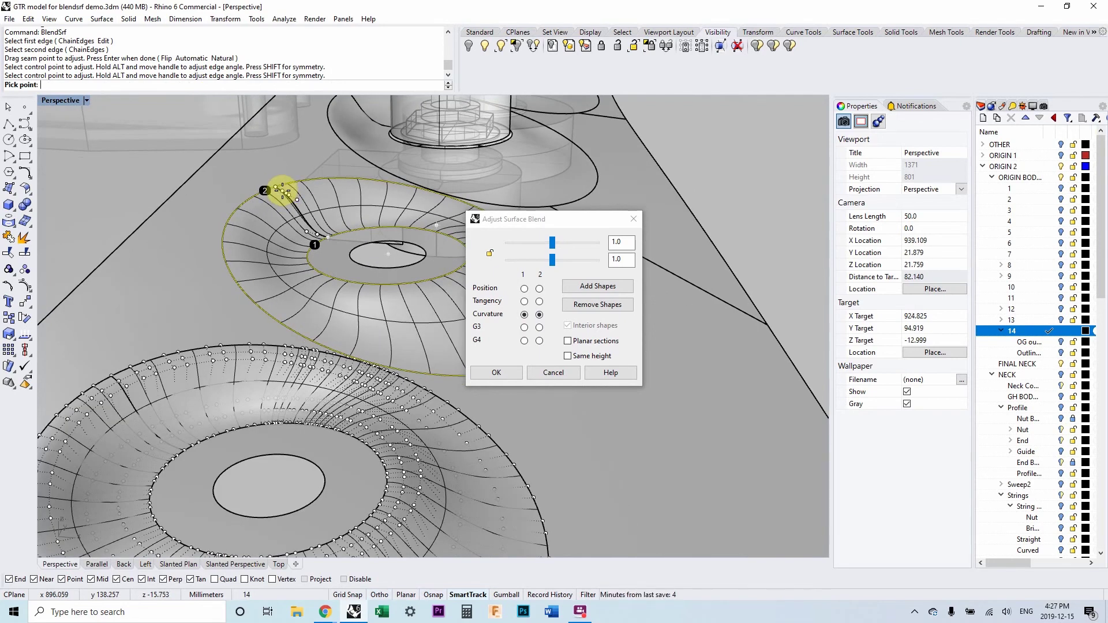
{"action": "left_click", "coordinate": [283, 191]}
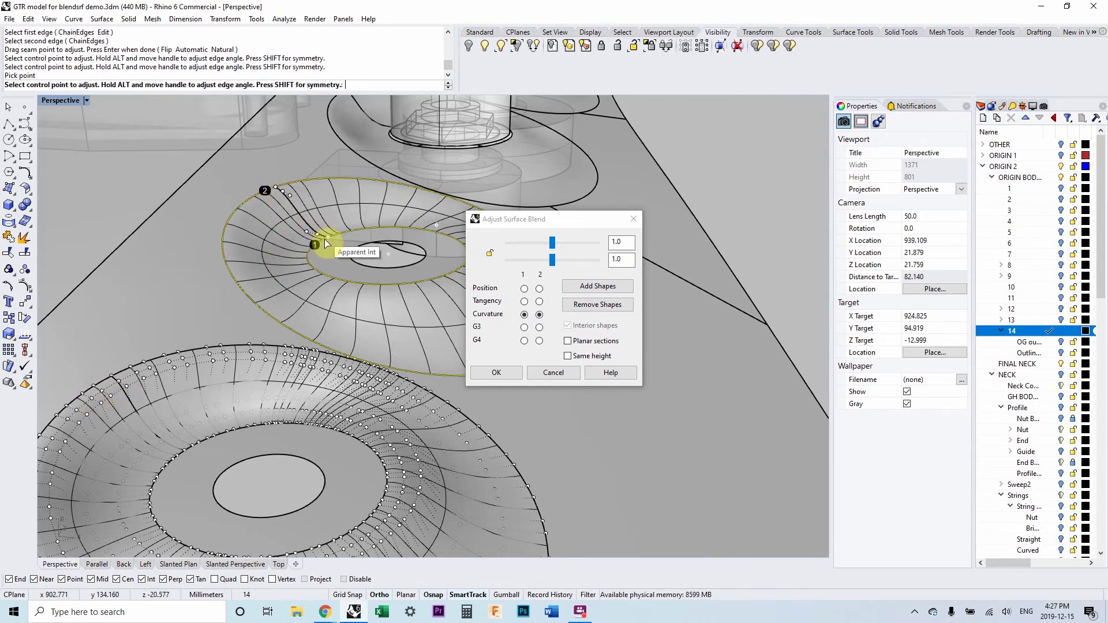
- Reposition the seam section's shape handle beside inner edge 1 of the blend preview
{"action": "scroll", "coordinate": [324, 238], "scroll_direction": "up", "scroll_amount": 4}
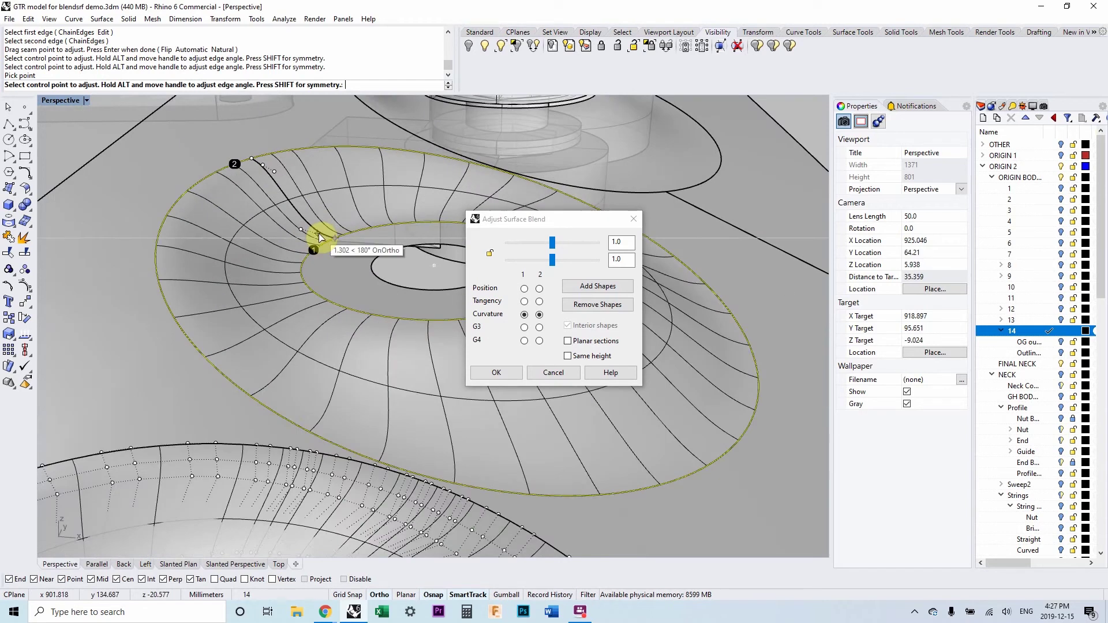
{"action": "scroll", "coordinate": [321, 237], "scroll_direction": "down", "scroll_amount": 4}
{"action": "left_click", "coordinate": [314, 234]}
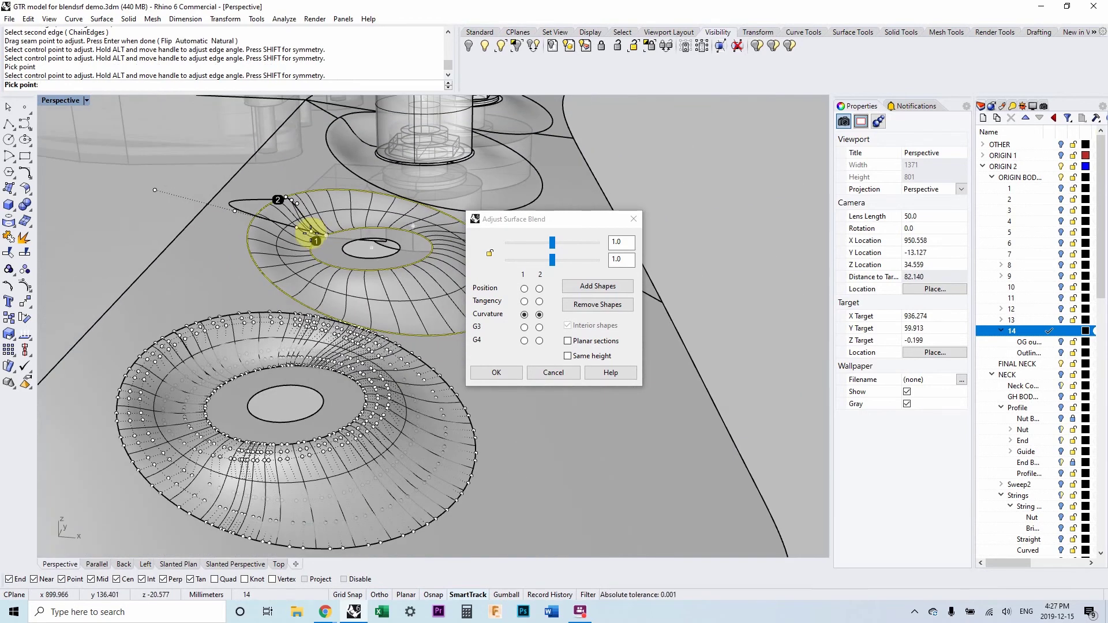
{"action": "left_click", "coordinate": [313, 234]}
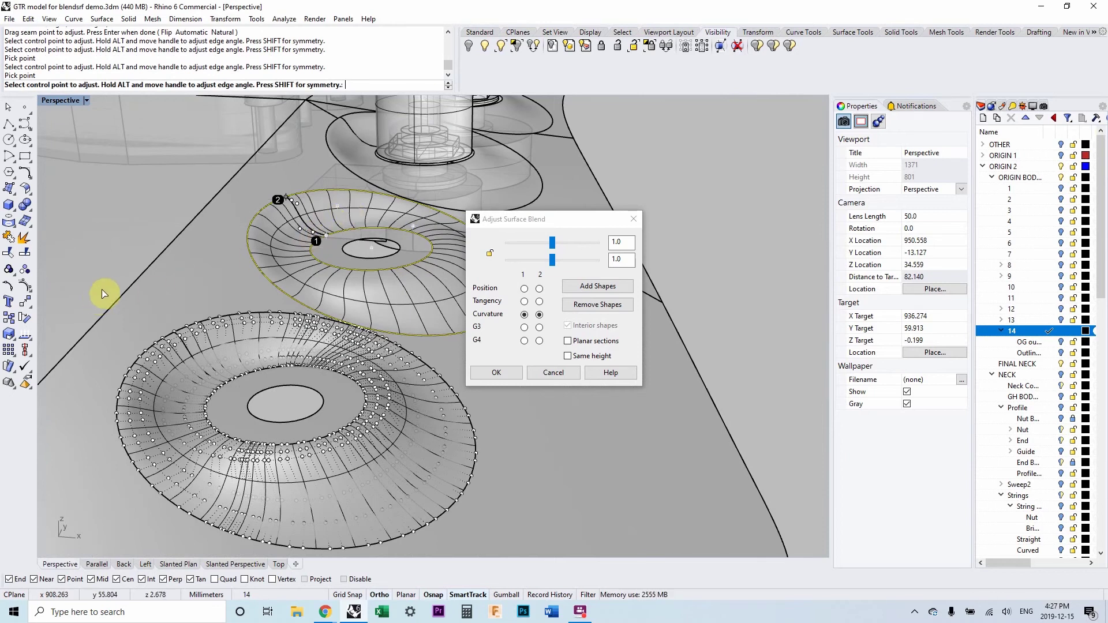
{"action": "right_click_drag", "start_coordinate": [218, 346], "coordinate": [206, 384]}
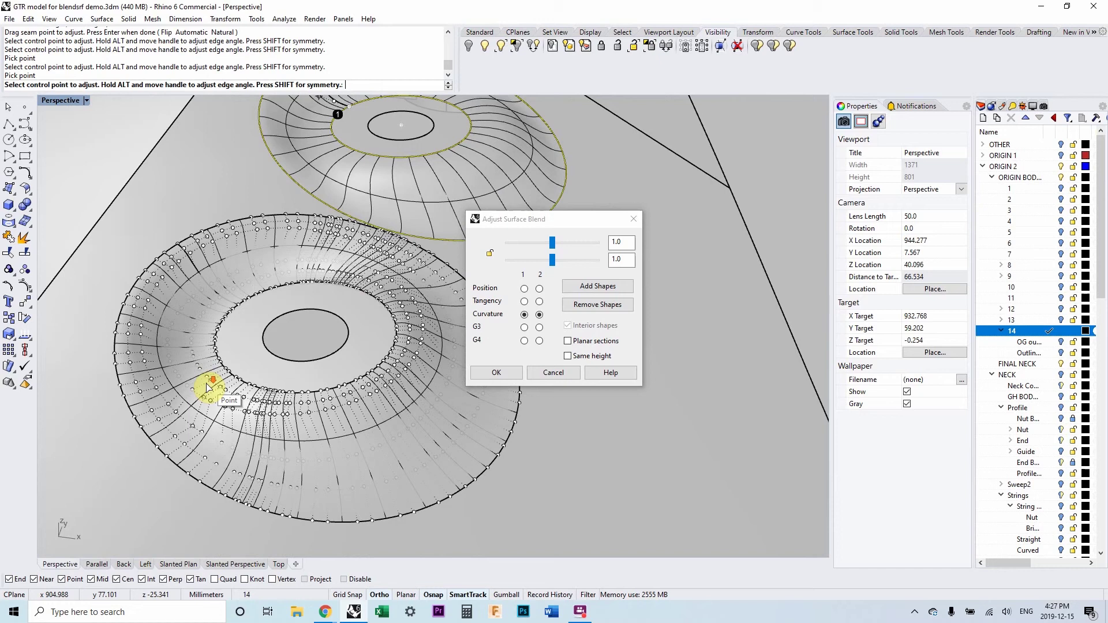
{"action": "scroll", "coordinate": [304, 136], "scroll_direction": "up", "scroll_amount": 3}
{"action": "left_click", "coordinate": [310, 179]}
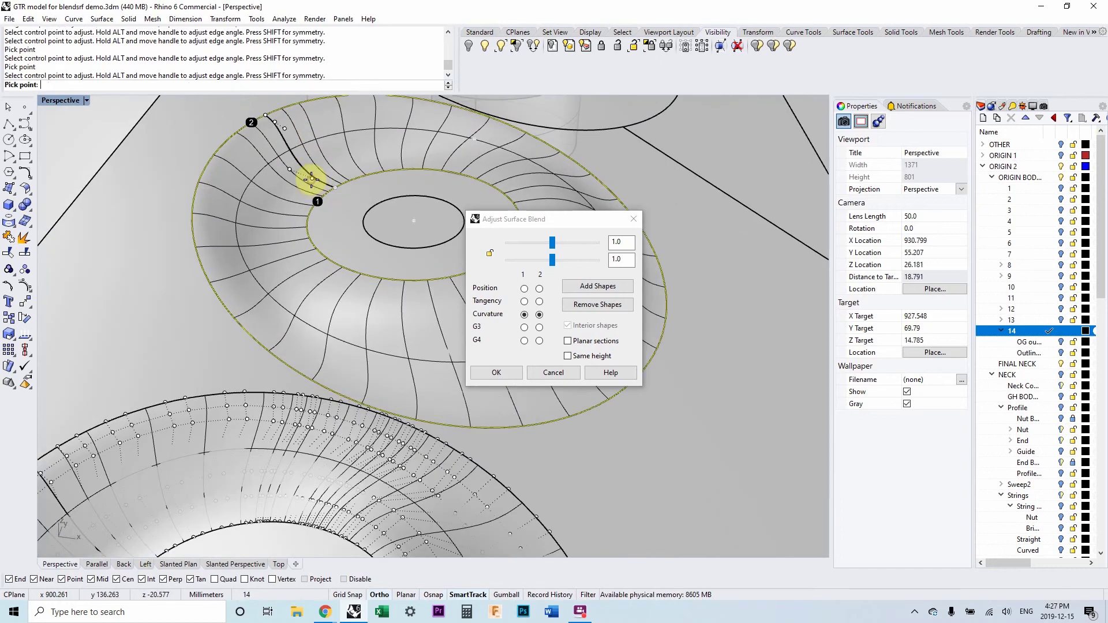
{"action": "left_click", "coordinate": [309, 179]}
{"action": "scroll", "coordinate": [309, 176], "scroll_direction": "down", "scroll_amount": 5}
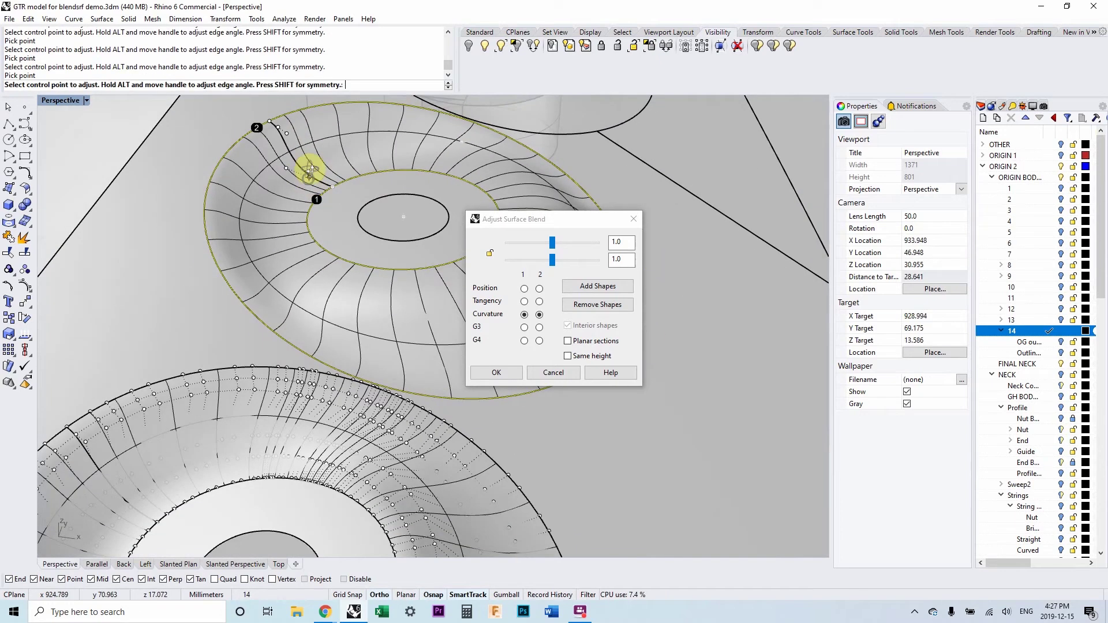
- Examine the blend preview and its seam section handles at edges 1 and 2 from several angles
{"action": "scroll", "coordinate": [273, 209], "scroll_direction": "down", "scroll_amount": 5}
{"action": "right_click_drag", "start_coordinate": [273, 209], "coordinate": [273, 160]}
{"action": "scroll", "coordinate": [280, 239], "scroll_direction": "up", "scroll_amount": 7}
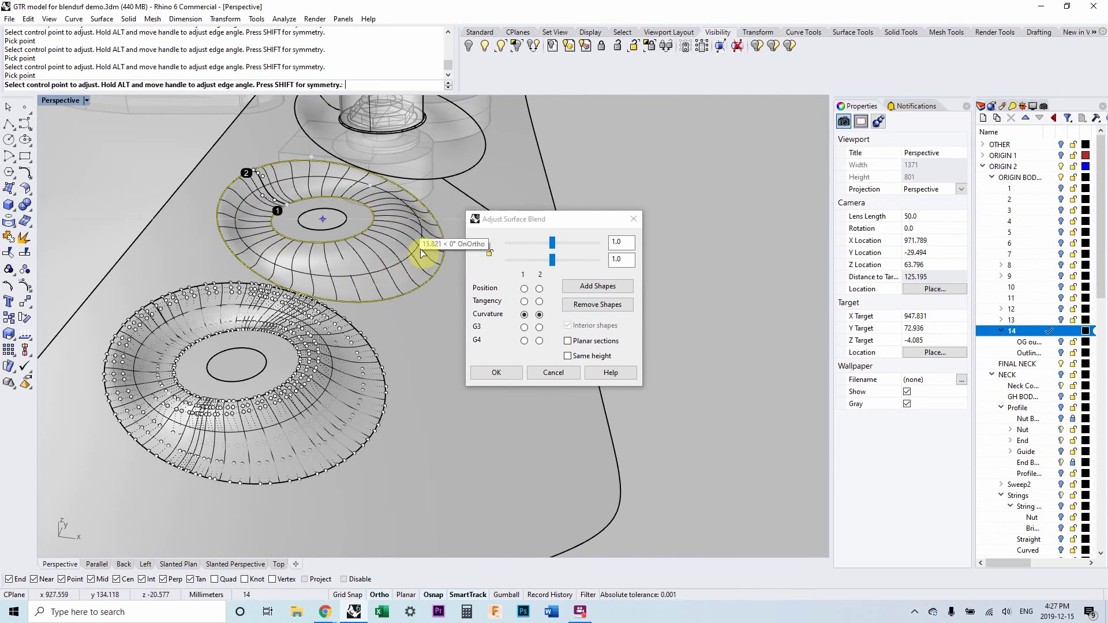
{"action": "right_click_drag", "start_coordinate": [399, 276], "coordinate": [270, 310]}
{"action": "scroll", "coordinate": [270, 309], "scroll_direction": "down", "scroll_amount": 2}
{"action": "scroll", "coordinate": [300, 259], "scroll_direction": "up", "scroll_amount": 6}
{"action": "right_click_drag", "start_coordinate": [317, 255], "coordinate": [292, 237]}
{"action": "scroll", "coordinate": [249, 189], "scroll_direction": "up", "scroll_amount": 4}
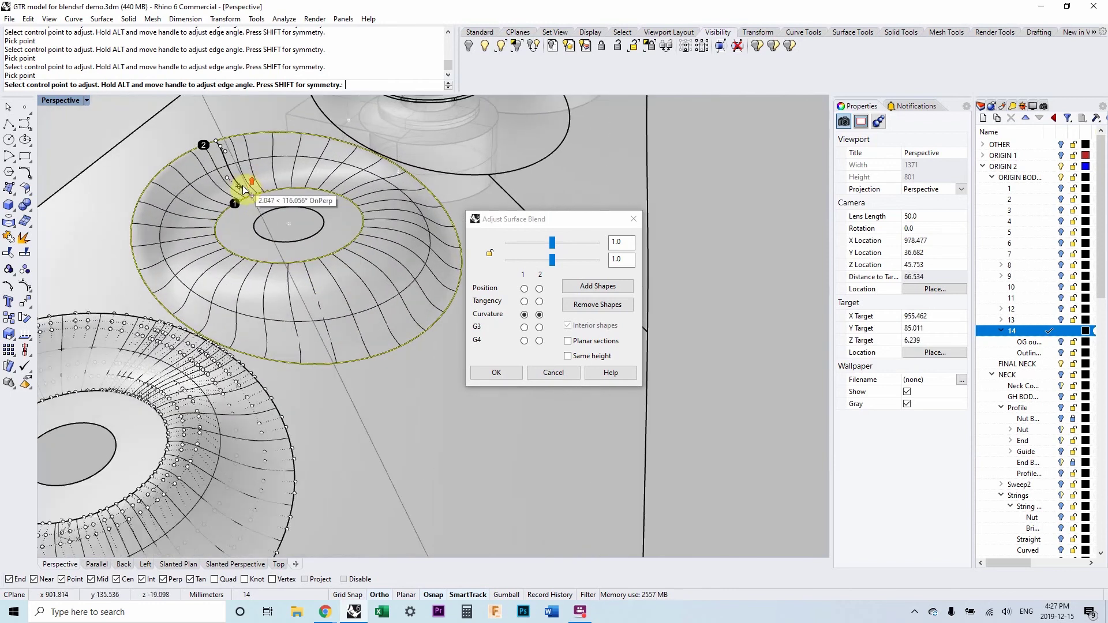
{"action": "left_click", "coordinate": [226, 178]}
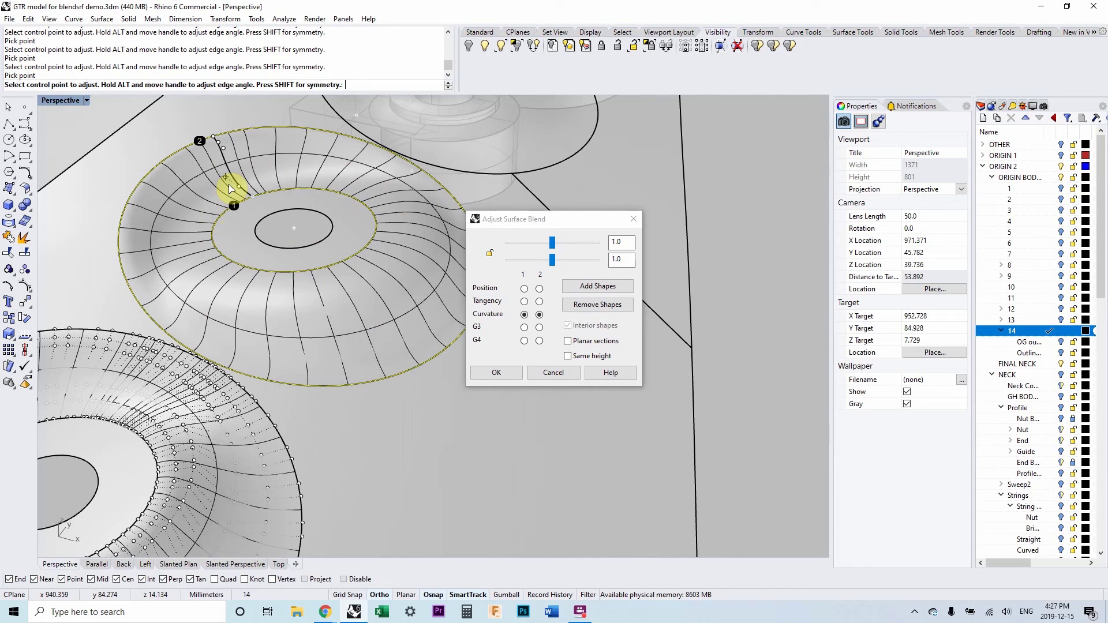
{"action": "left_click", "coordinate": [215, 143]}
{"action": "scroll", "coordinate": [180, 297], "scroll_direction": "down", "scroll_amount": 5}
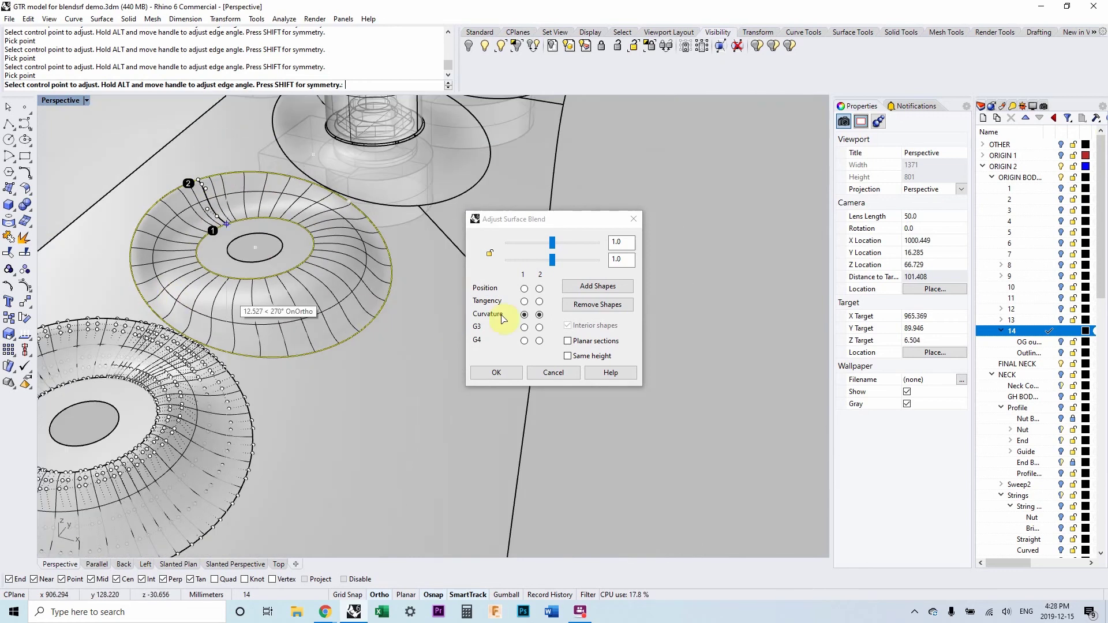
- Add a shape section opposite the seam, from the inner edge's midpoint to the outer edge's midpoint
{"action": "left_click", "coordinate": [595, 286]}
{"action": "right_click_drag", "start_coordinate": [372, 333], "coordinate": [217, 348]}
{"action": "scroll", "coordinate": [217, 349], "scroll_direction": "down", "scroll_amount": 5}
{"action": "scroll", "coordinate": [416, 294], "scroll_direction": "up", "scroll_amount": 7}
{"action": "mouse_move", "coordinate": [413, 296]}
{"action": "right_mouse_down"}
{"action": "mouse_move", "coordinate": [429, 292]}
{"action": "mouse_move", "coordinate": [402, 305]}
{"action": "right_mouse_up"}
{"action": "scroll", "coordinate": [339, 313], "scroll_direction": "up", "scroll_amount": 2}
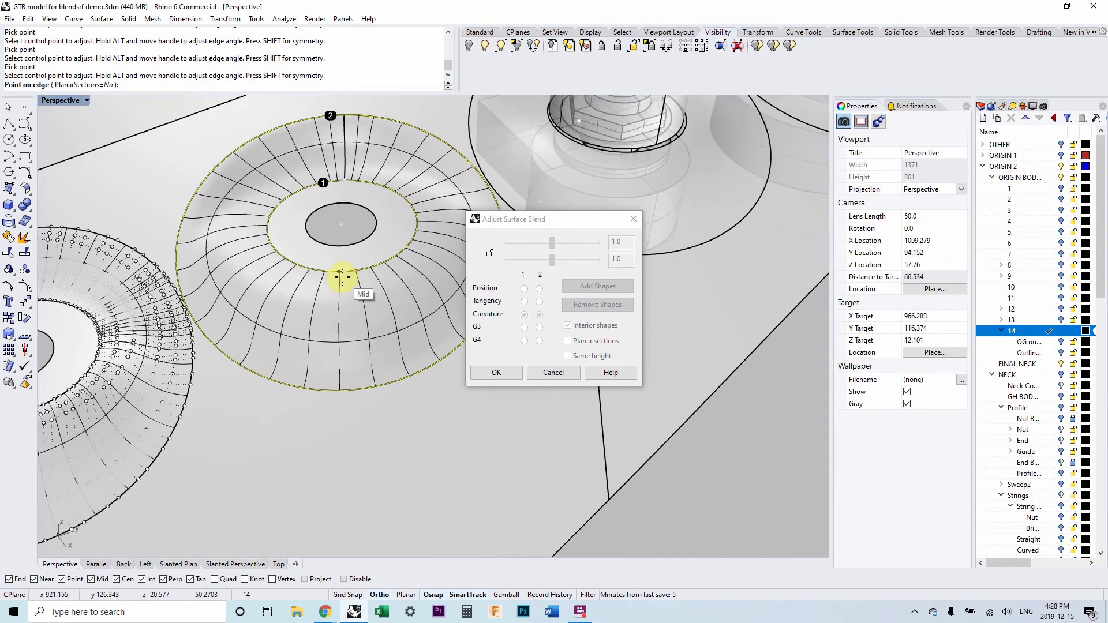
{"action": "left_click", "coordinate": [341, 277]}
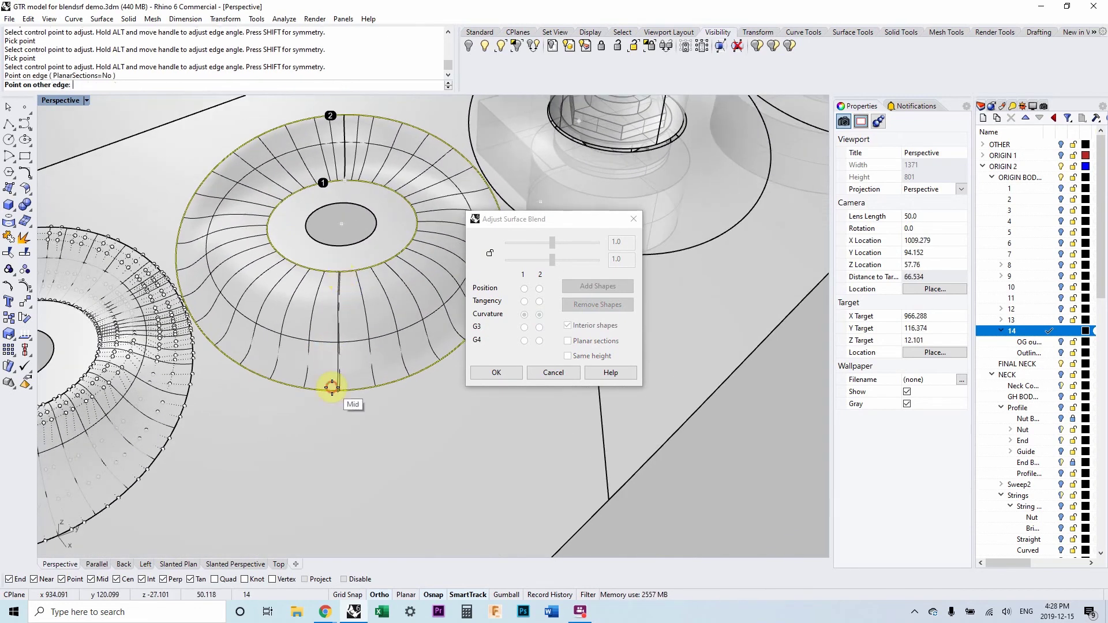
{"action": "left_click", "coordinate": [332, 387]}
{"action": "scroll", "coordinate": [351, 331], "scroll_direction": "down", "scroll_amount": 4}
{"action": "right_click_drag", "start_coordinate": [351, 331], "coordinate": [325, 356]}
{"action": "scroll", "coordinate": [368, 334], "scroll_direction": "down", "scroll_amount": 10}
{"action": "scroll", "coordinate": [240, 408], "scroll_direction": "up", "scroll_amount": 14}
{"action": "scroll", "coordinate": [270, 323], "scroll_direction": "down", "scroll_amount": 4}
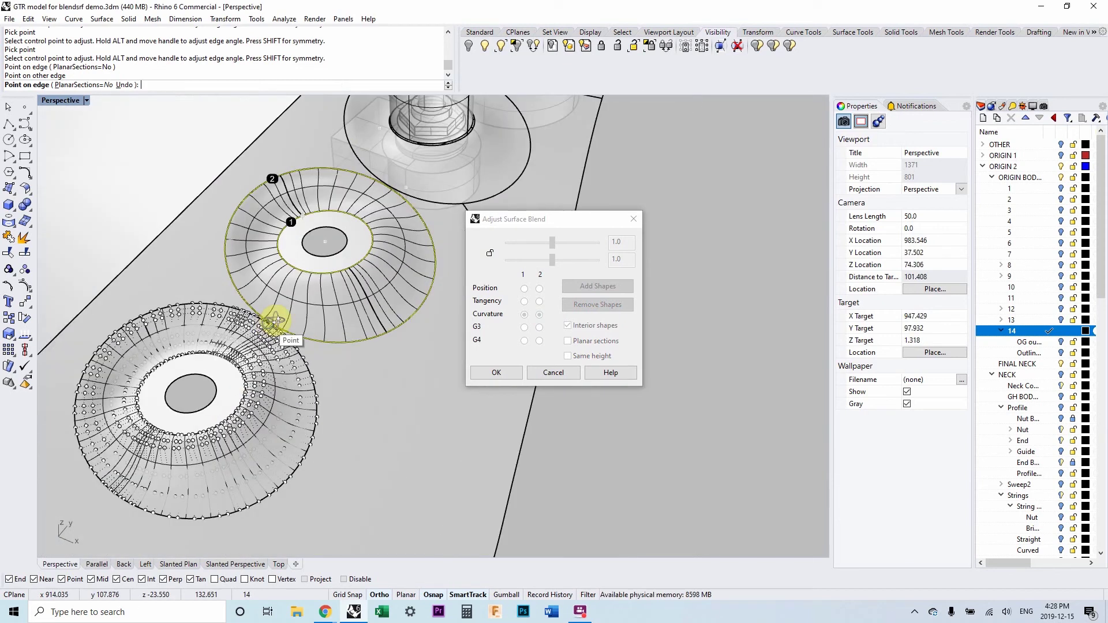
{"action": "right_click_drag", "start_coordinate": [277, 320], "coordinate": [344, 259]}
{"action": "right_click", "coordinate": [287, 353]}
- Move the added section's shape handle near the inner ring closer to the inner edge
{"action": "scroll", "coordinate": [280, 356], "scroll_direction": "up", "scroll_amount": 3}
{"action": "scroll", "coordinate": [323, 271], "scroll_direction": "up", "scroll_amount": 6}
{"action": "scroll", "coordinate": [347, 194], "scroll_direction": "down", "scroll_amount": 3}
{"action": "scroll", "coordinate": [353, 197], "scroll_direction": "up", "scroll_amount": 1}
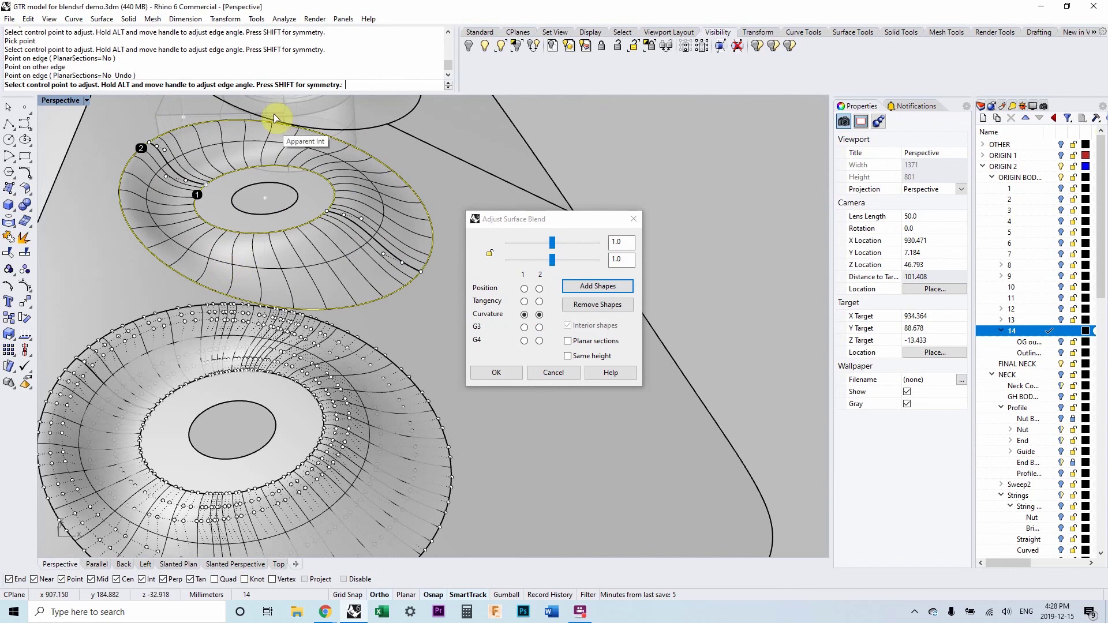
{"action": "left_click", "coordinate": [344, 218]}
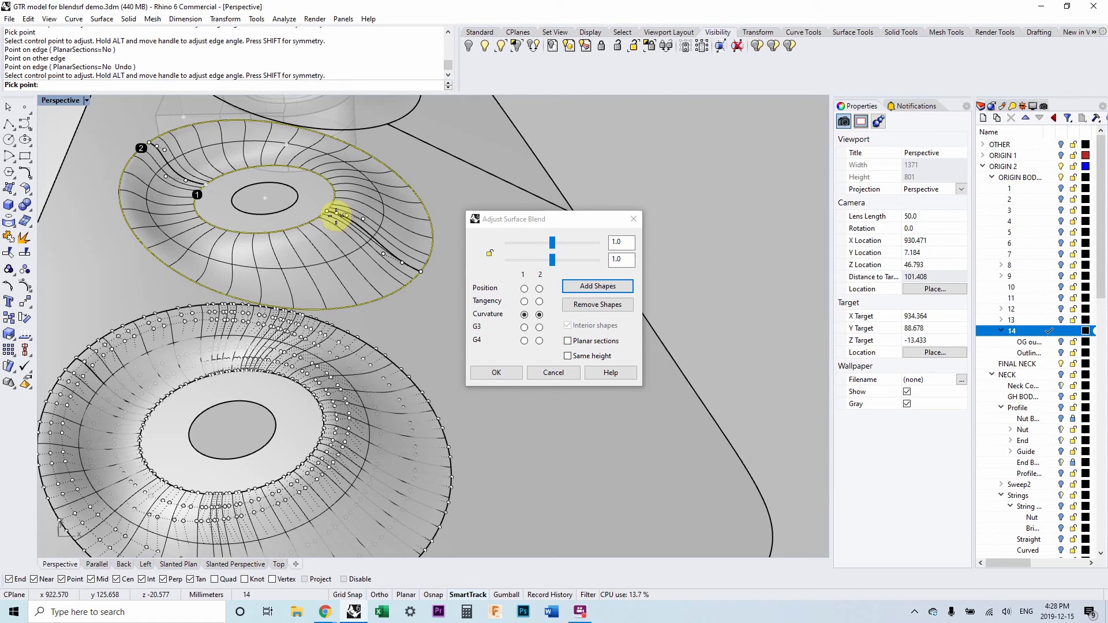
{"action": "left_click", "coordinate": [336, 216]}
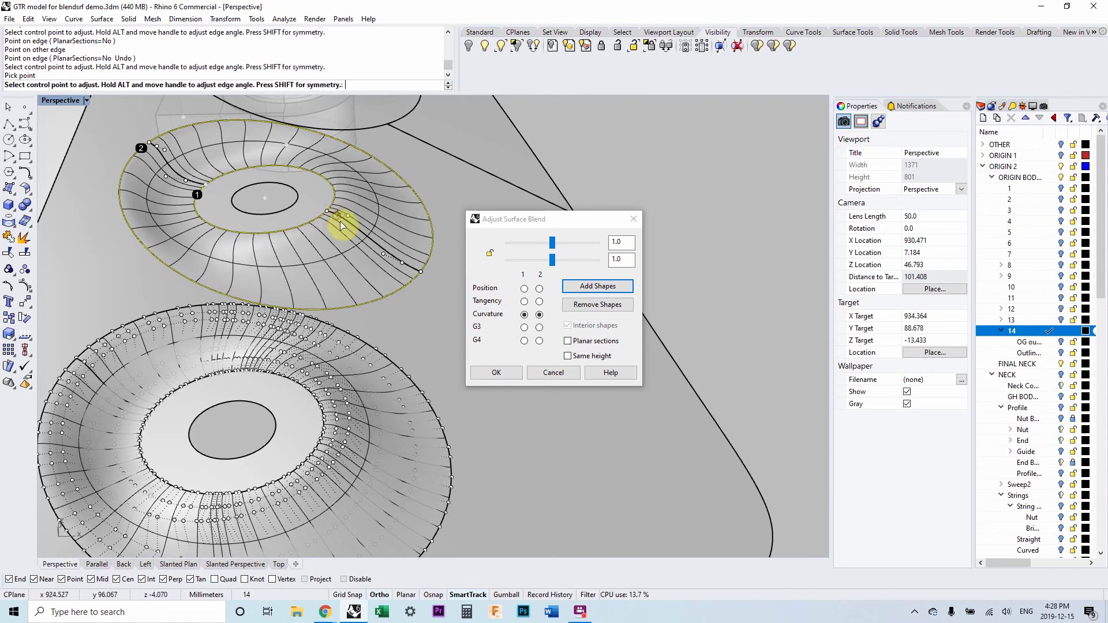
- Move the added section's shape handle near the outer edge inward and create the blend surface
{"action": "left_click", "coordinate": [402, 263]}
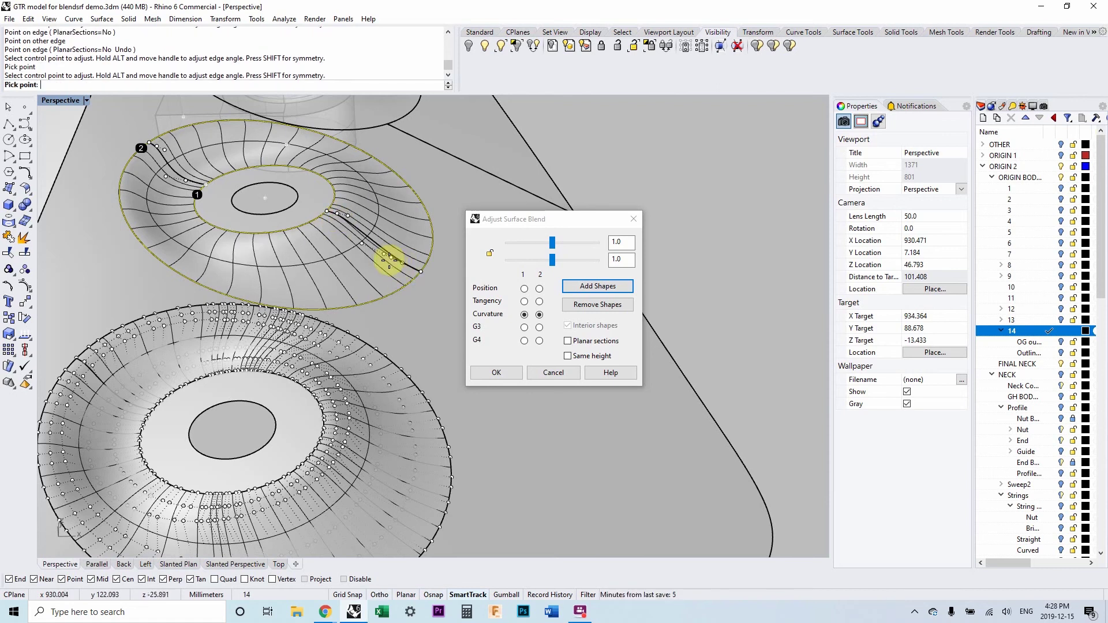
{"action": "left_click", "coordinate": [391, 258]}
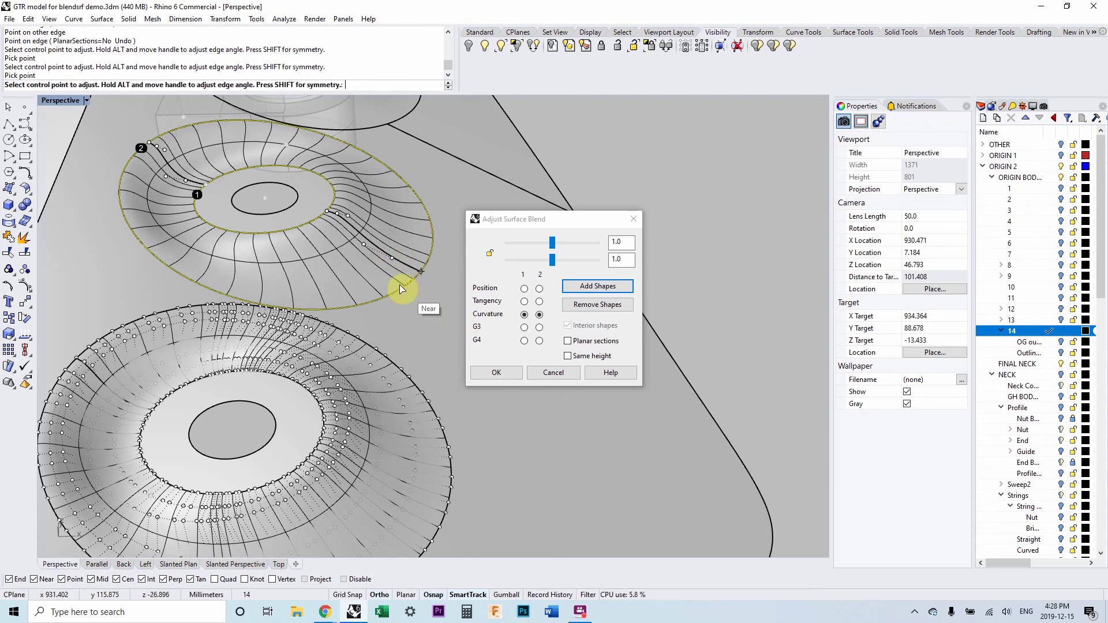
{"action": "left_click", "coordinate": [507, 372]}
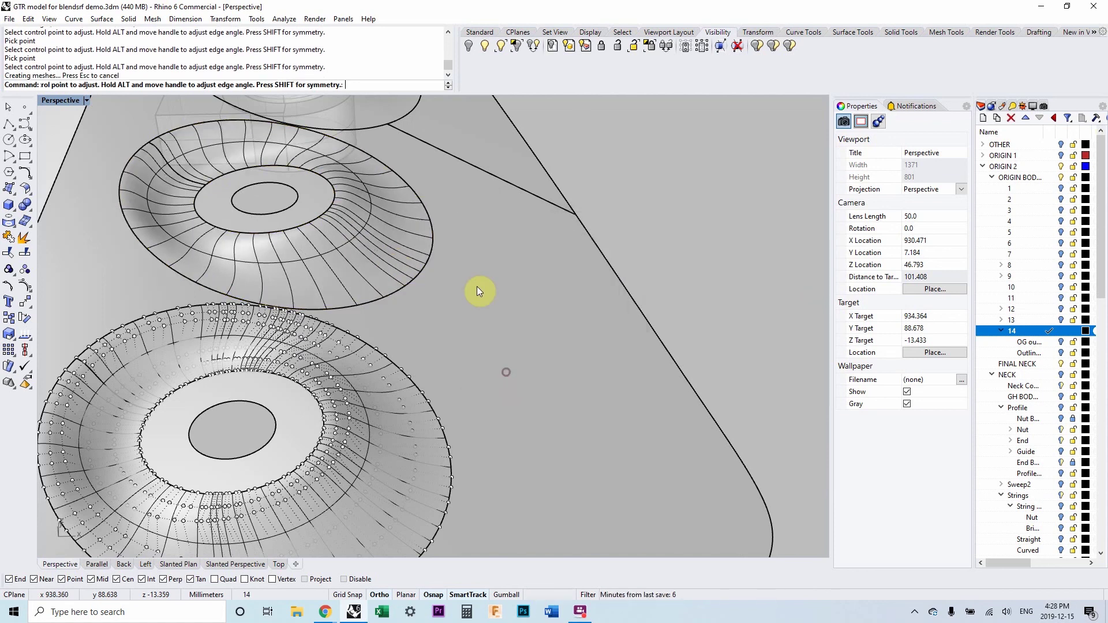
{"action": "scroll", "coordinate": [476, 286], "scroll_direction": "down", "scroll_amount": 4}
{"action": "right_click_drag", "start_coordinate": [477, 287], "coordinate": [403, 255]}
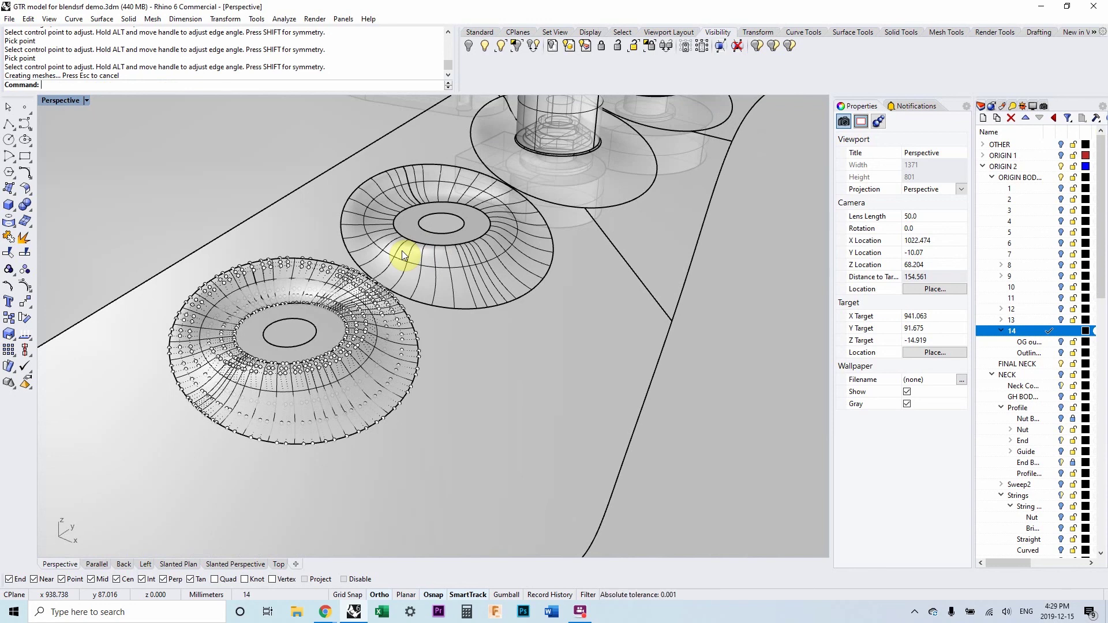
- Show the hidden object set A to bring back the guitar body and knobs, and turn off the front blend surface's control points
{"action": "scroll", "coordinate": [459, 428], "scroll_direction": "down", "scroll_amount": 5}
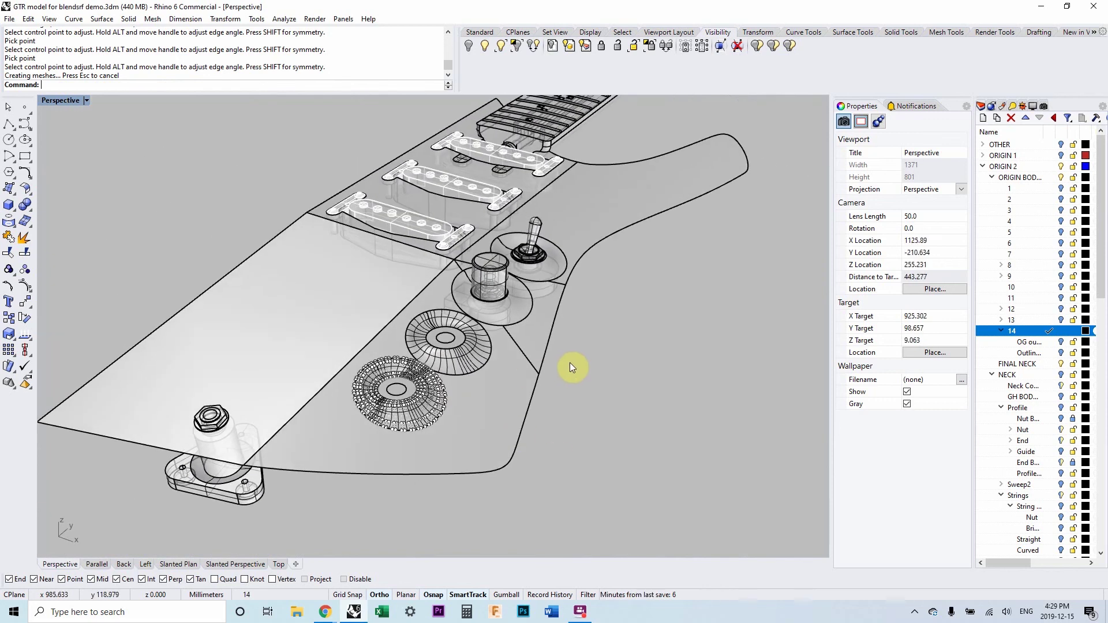
{"action": "key", "text": "ctrl+alt+h"}
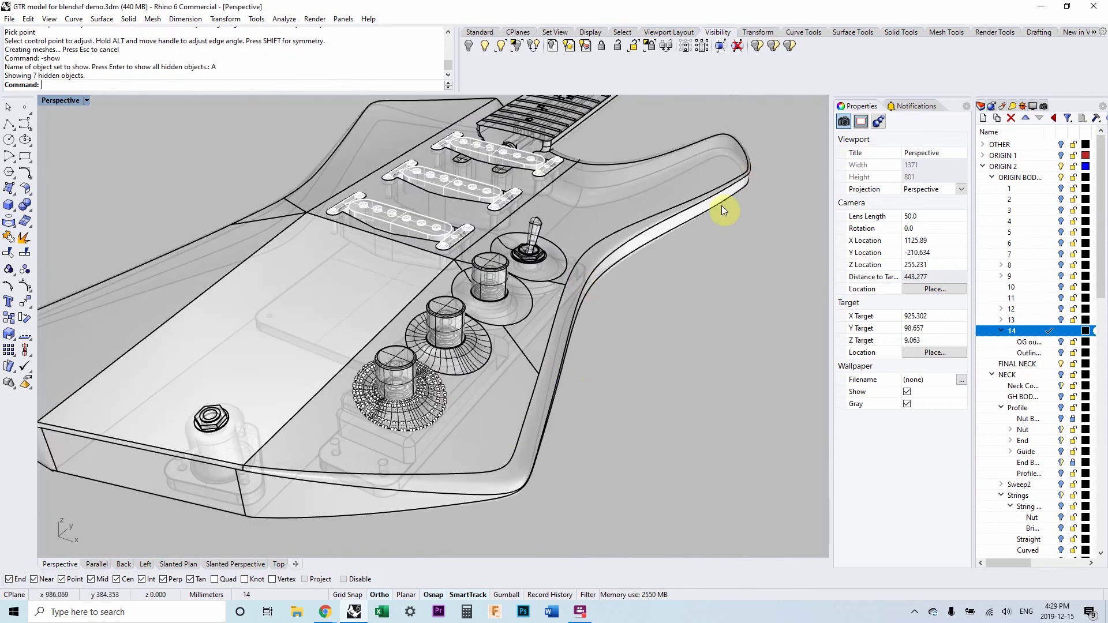
{"action": "scroll", "coordinate": [431, 404], "scroll_direction": "up", "scroll_amount": 2}
{"action": "scroll", "coordinate": [438, 393], "scroll_direction": "up", "scroll_amount": 3}
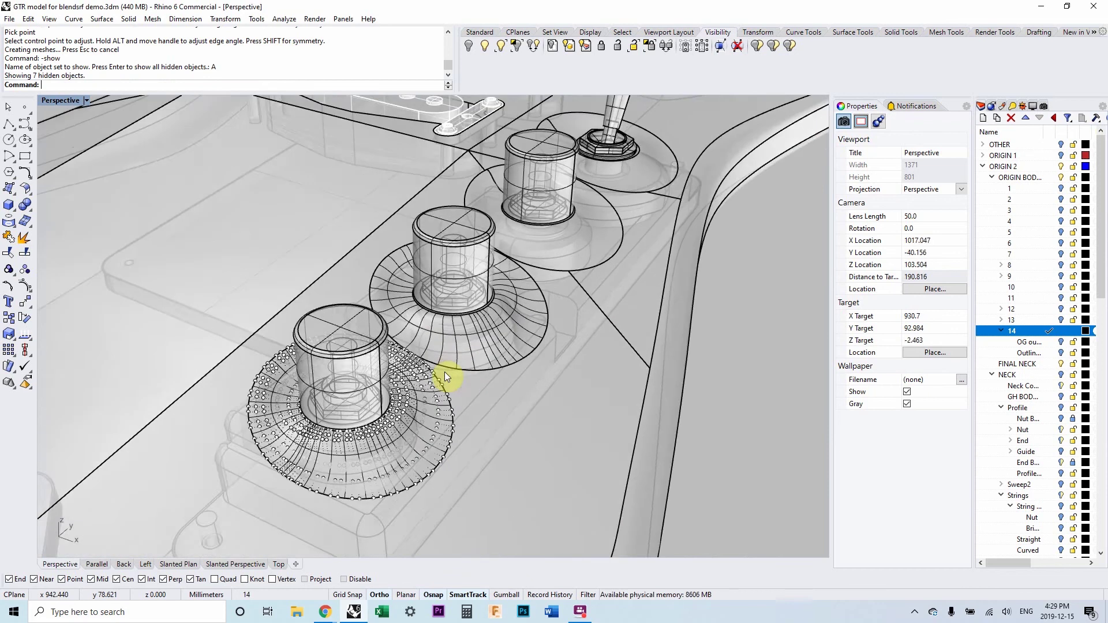
{"action": "key", "text": "F11"}
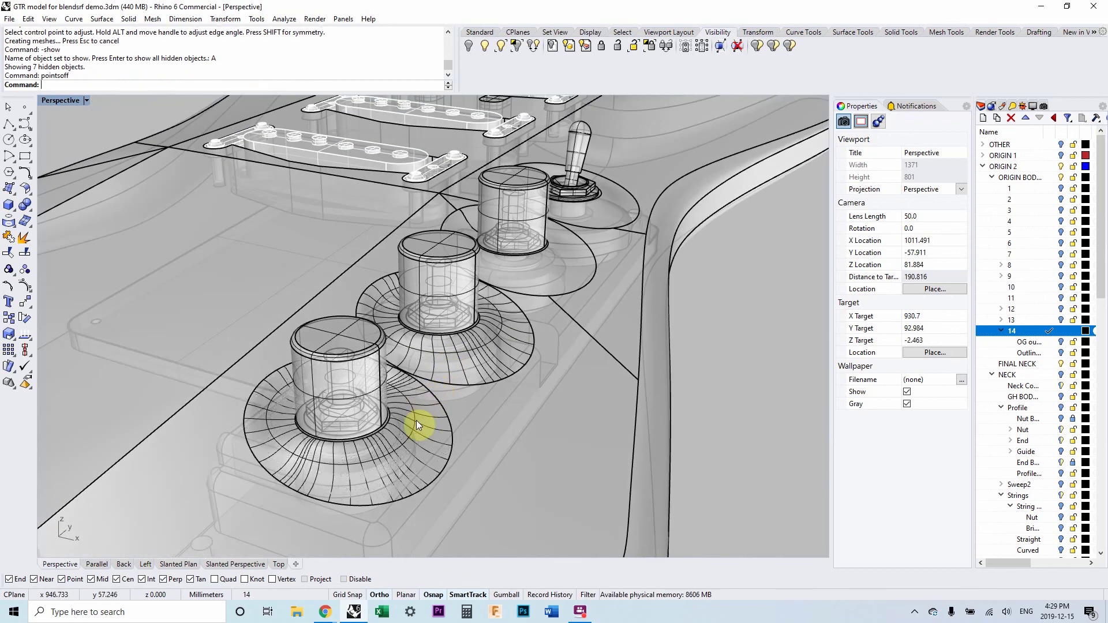
- Examine the blended recesses around the two front knobs up close with the knobs in place
{"action": "scroll", "coordinate": [426, 425], "scroll_direction": "up", "scroll_amount": 3}
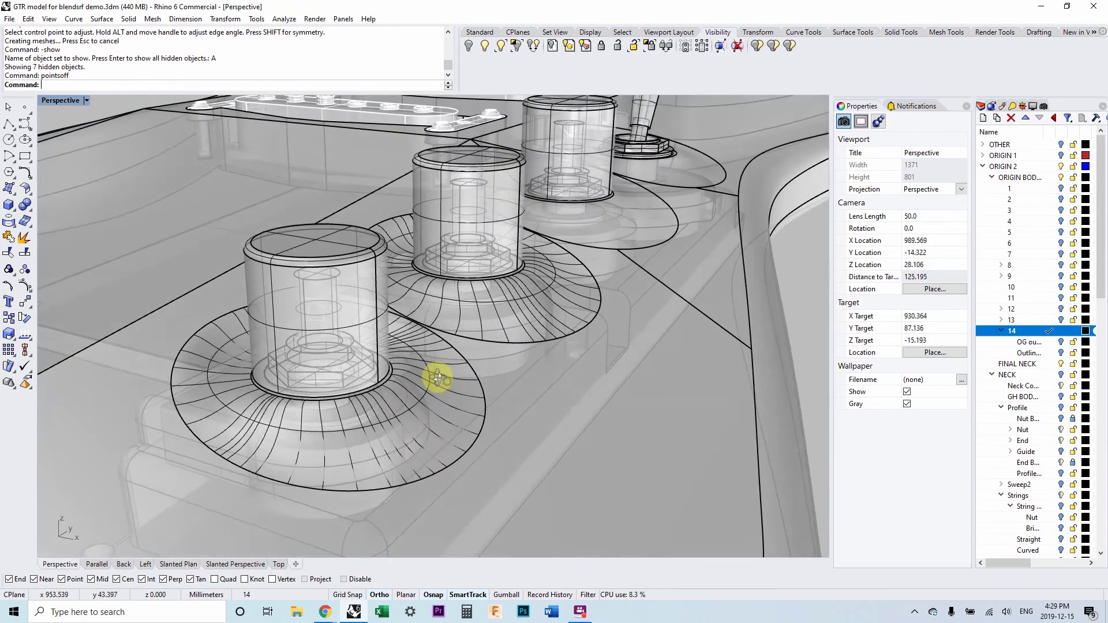
{"action": "right_click_drag", "start_coordinate": [437, 378], "coordinate": [458, 353]}
{"action": "scroll", "coordinate": [416, 353], "scroll_direction": "down", "scroll_amount": 3}
{"action": "scroll", "coordinate": [464, 352], "scroll_direction": "up", "scroll_amount": 3}
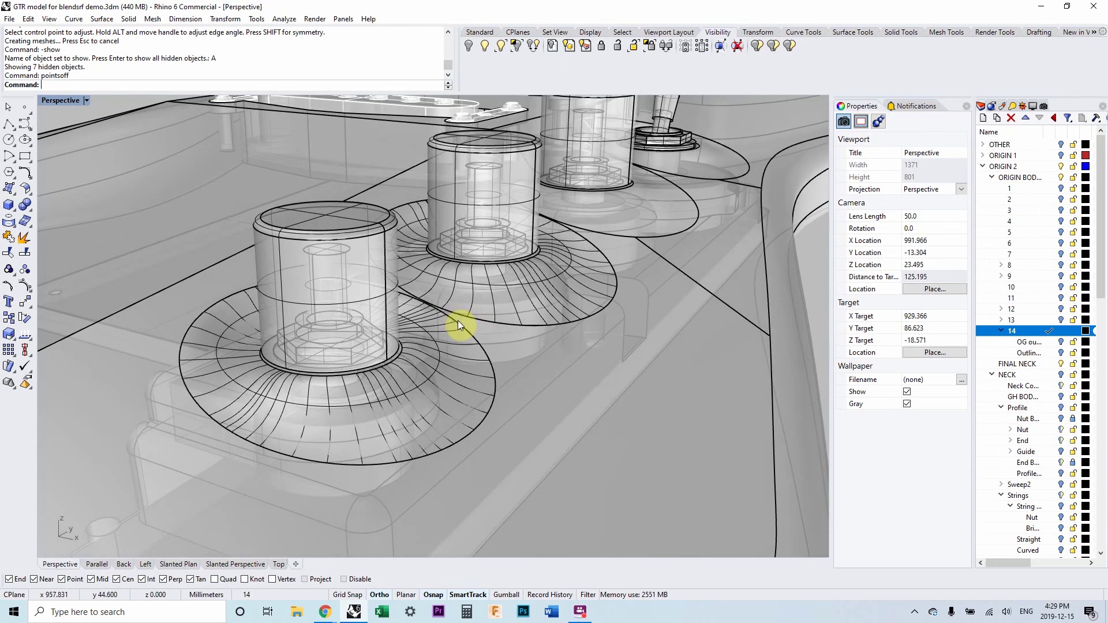
{"action": "right_click_drag", "start_coordinate": [494, 322], "coordinate": [472, 336], "text": "shift"}
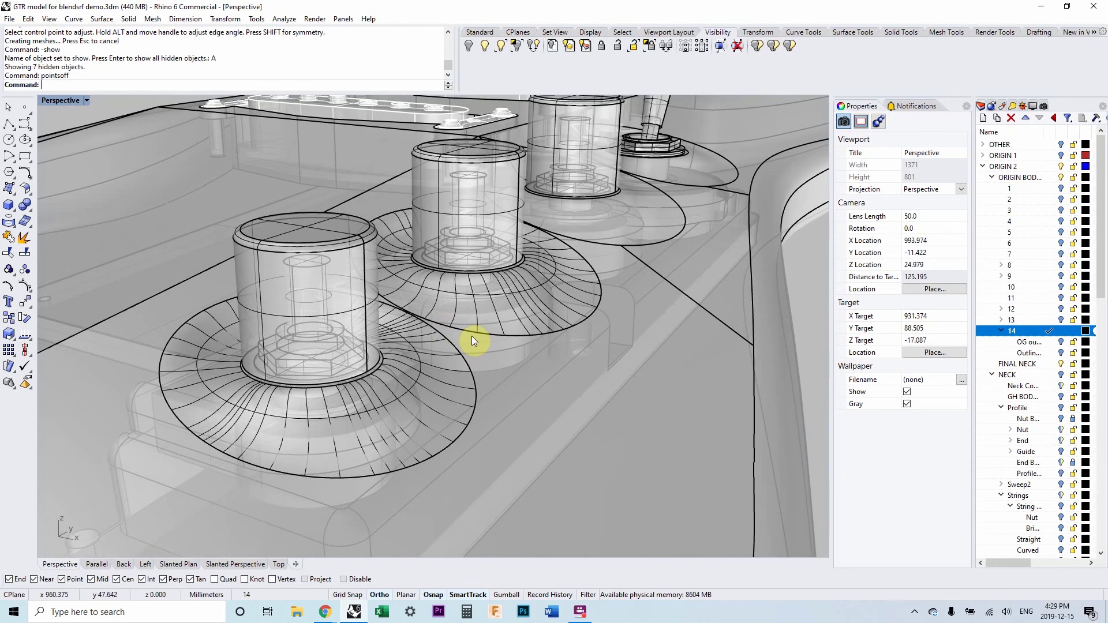